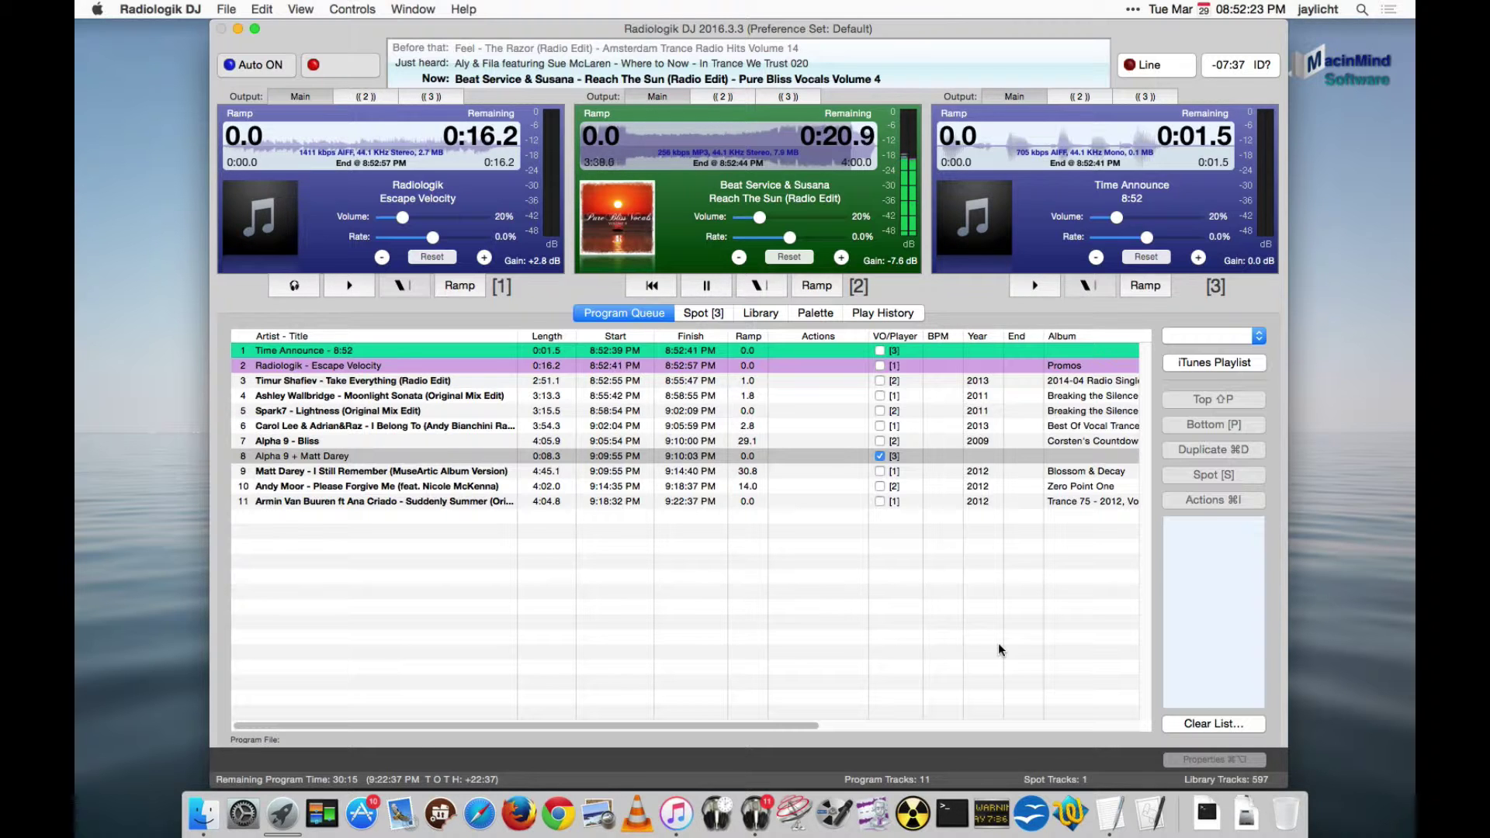
- Open the Radiologik DJ application menu in the menu bar
{"action": "left_click", "coordinate": [160, 9]}
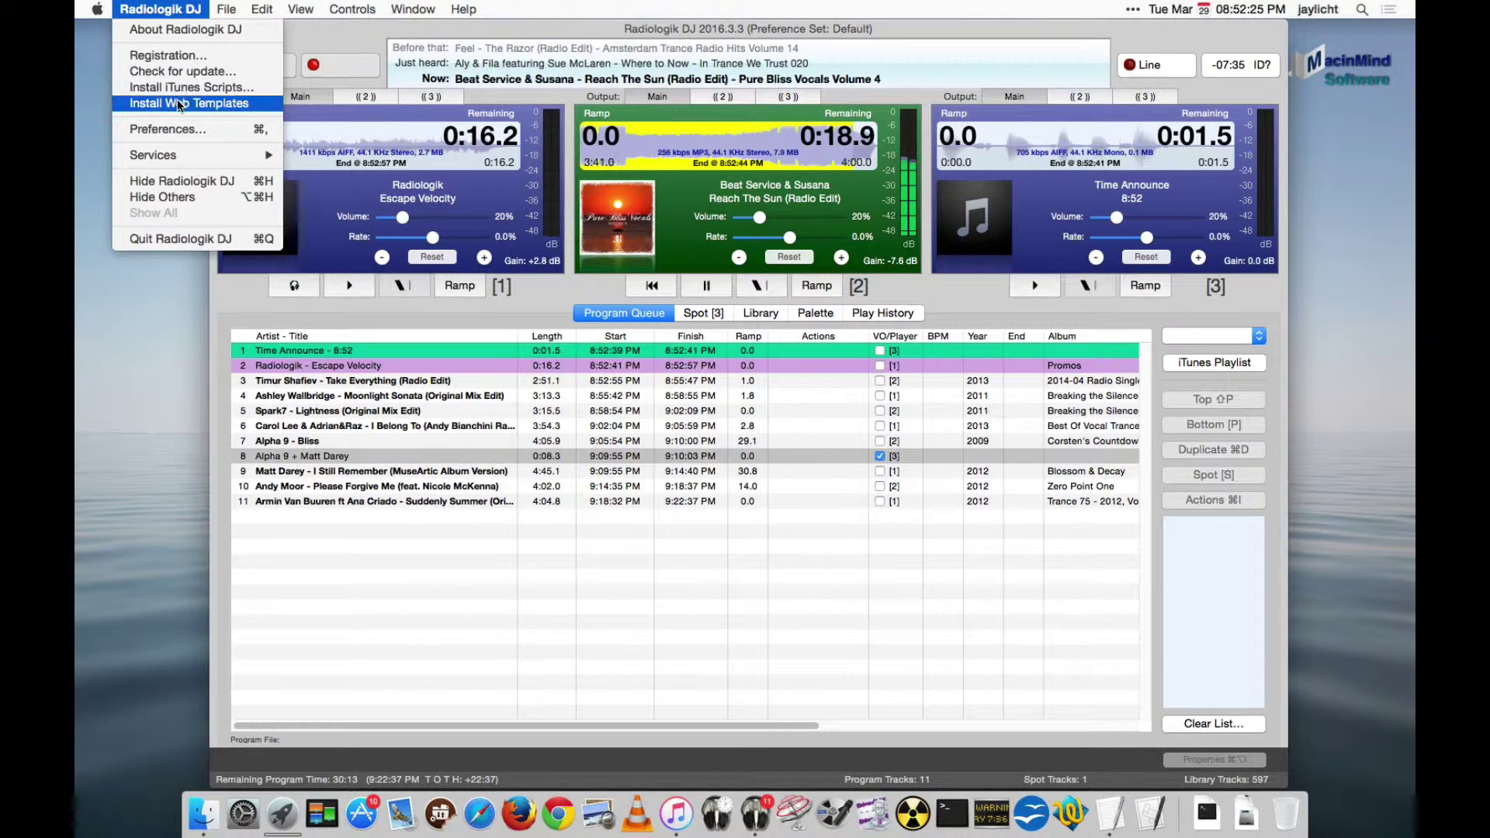
{"action": "left_click", "coordinate": [178, 131]}
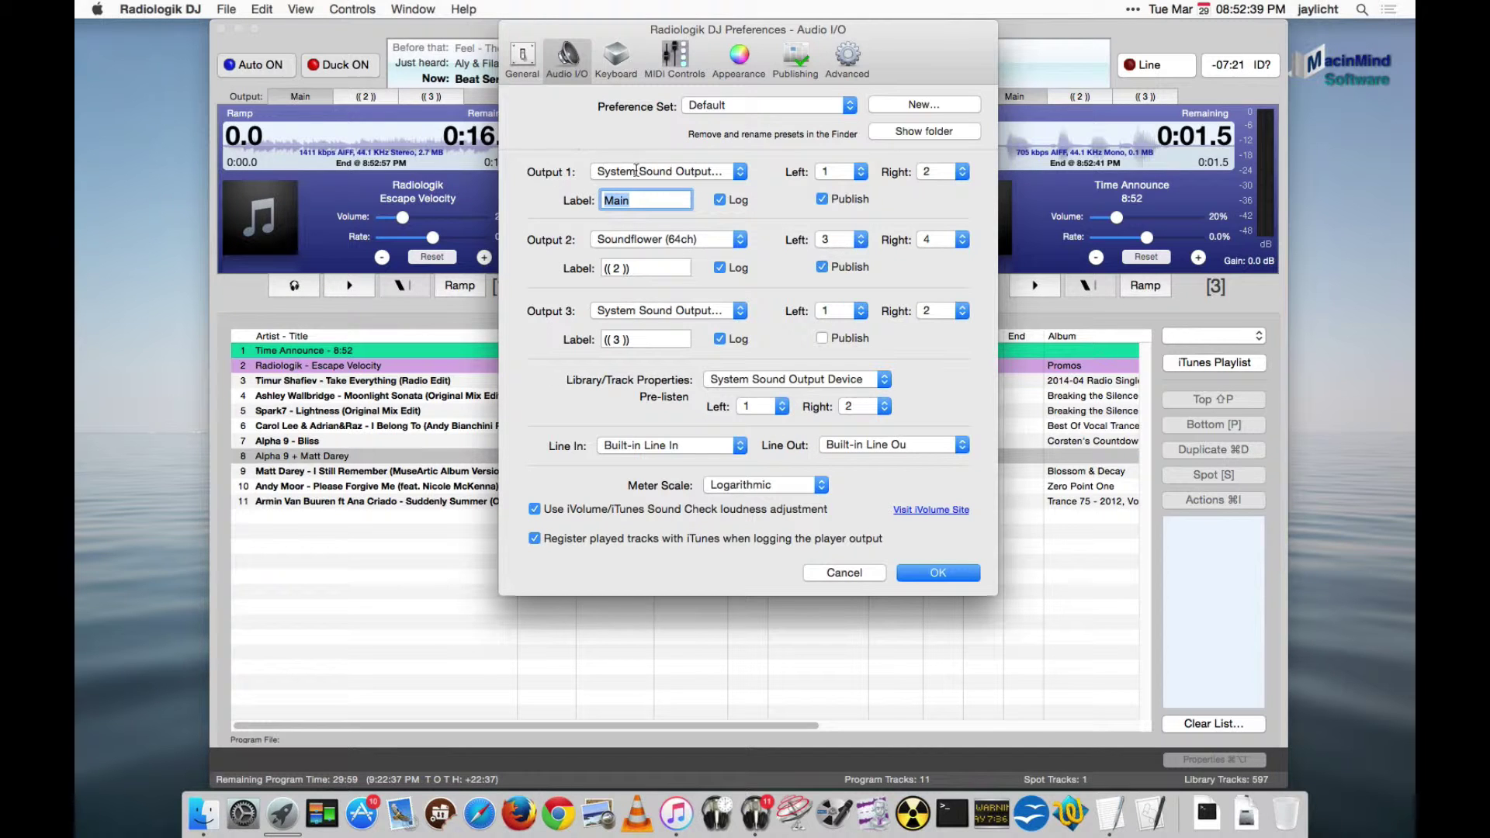
{"action": "left_click_drag", "start_coordinate": [633, 45], "coordinate": [639, 197]}
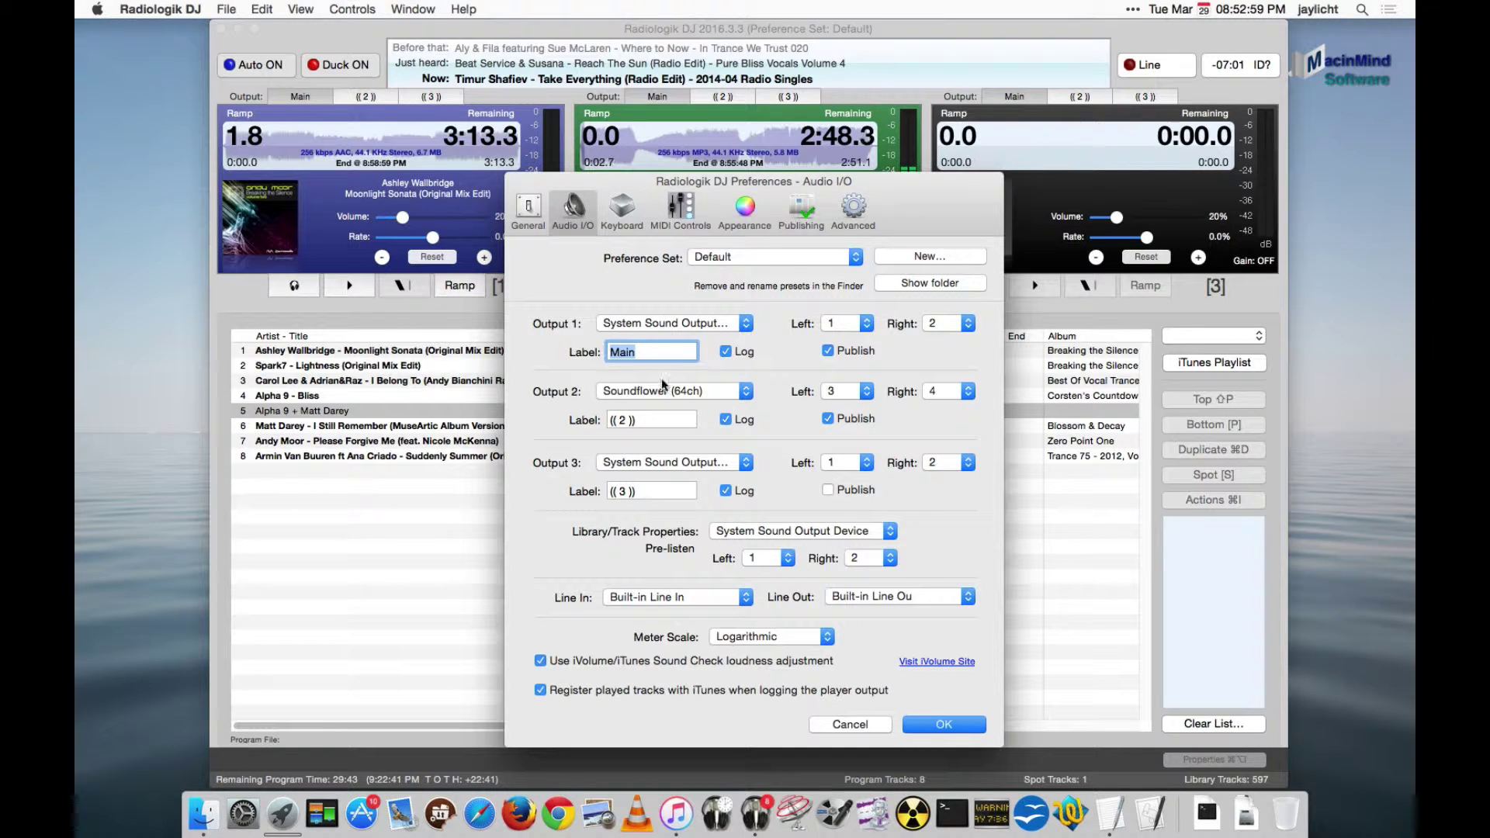
{"action": "left_click", "coordinate": [939, 725]}
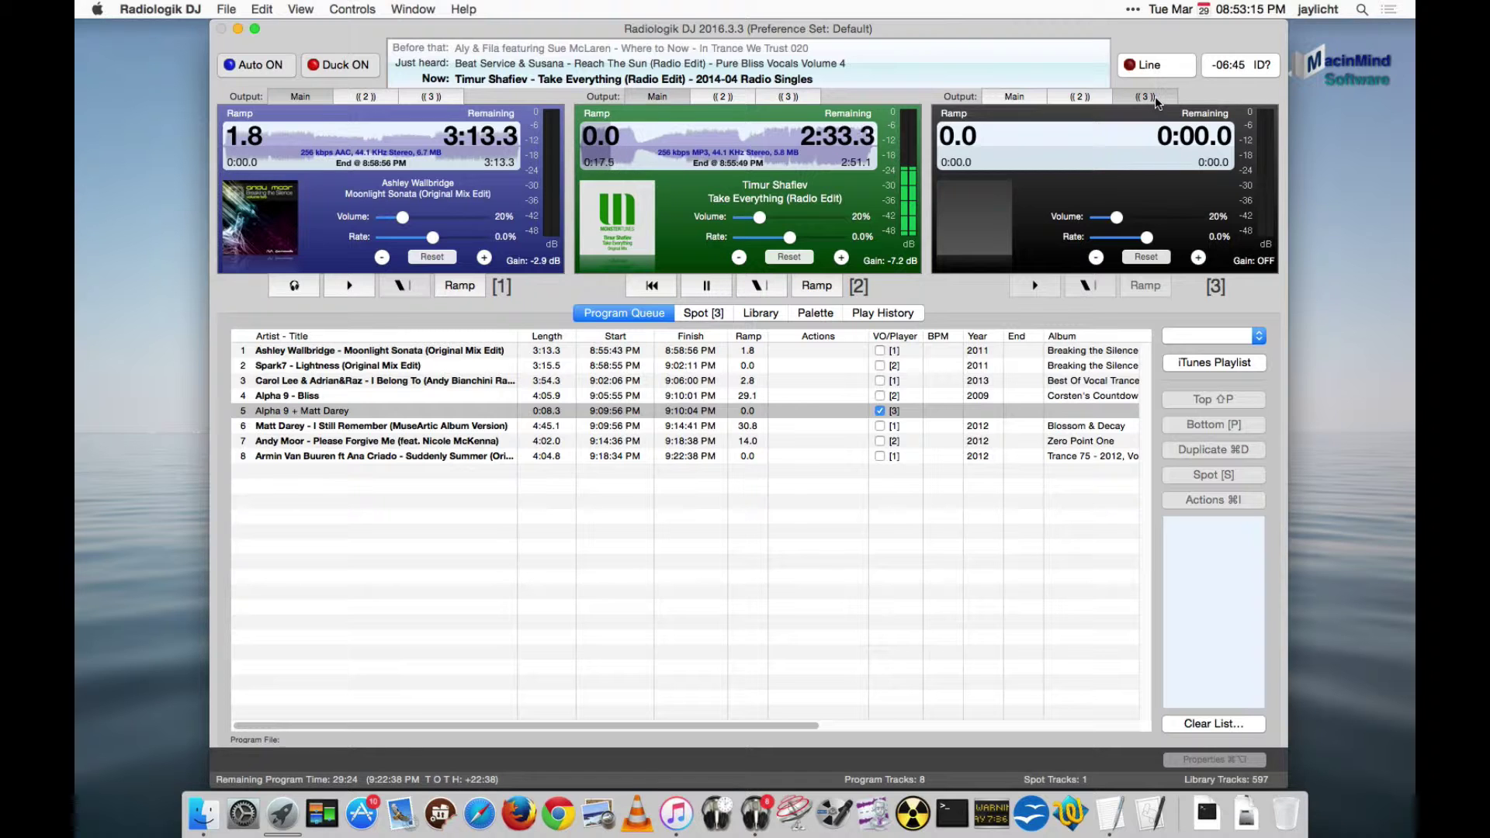
- Route player 3 to Main, then rename Output 1 'On-air' and Output 2 'Monitor'
{"action": "left_click", "coordinate": [1014, 96]}
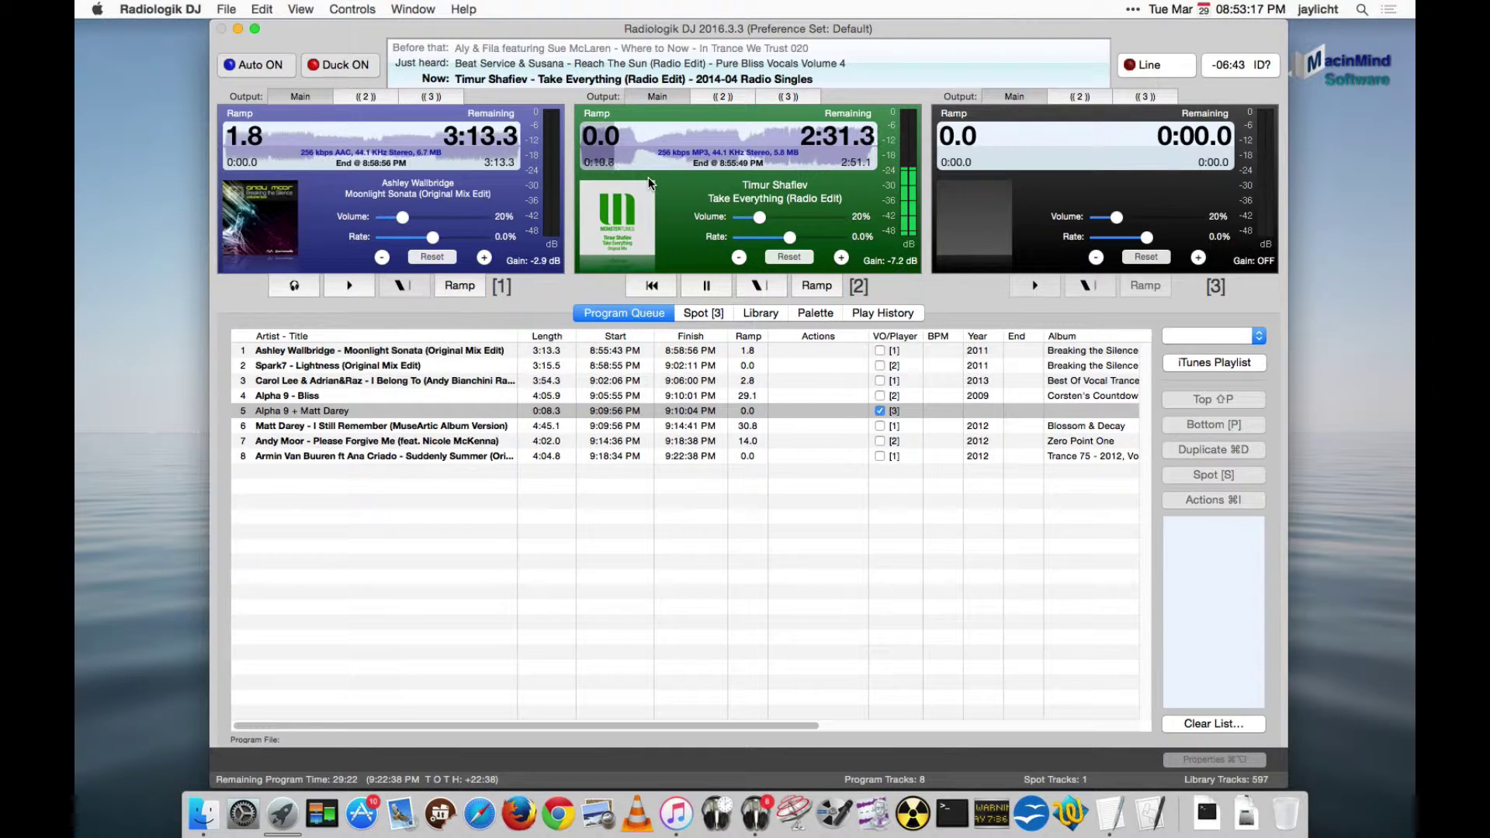
{"action": "key", "text": "super+comma"}
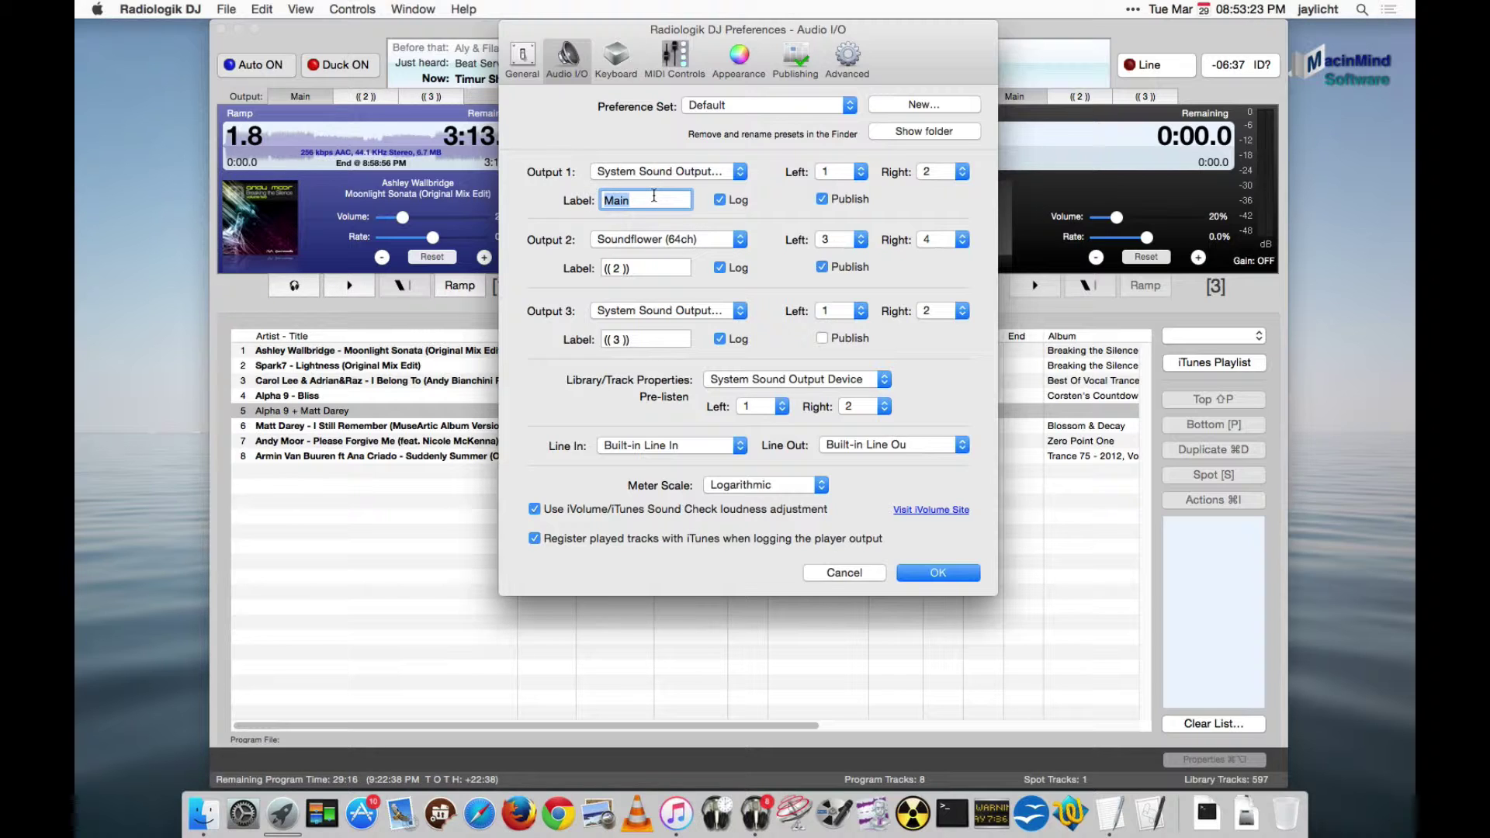
{"action": "type", "text": "On-air"}
{"action": "key", "text": "Tab"}
{"action": "type", "text": "Monitor"}
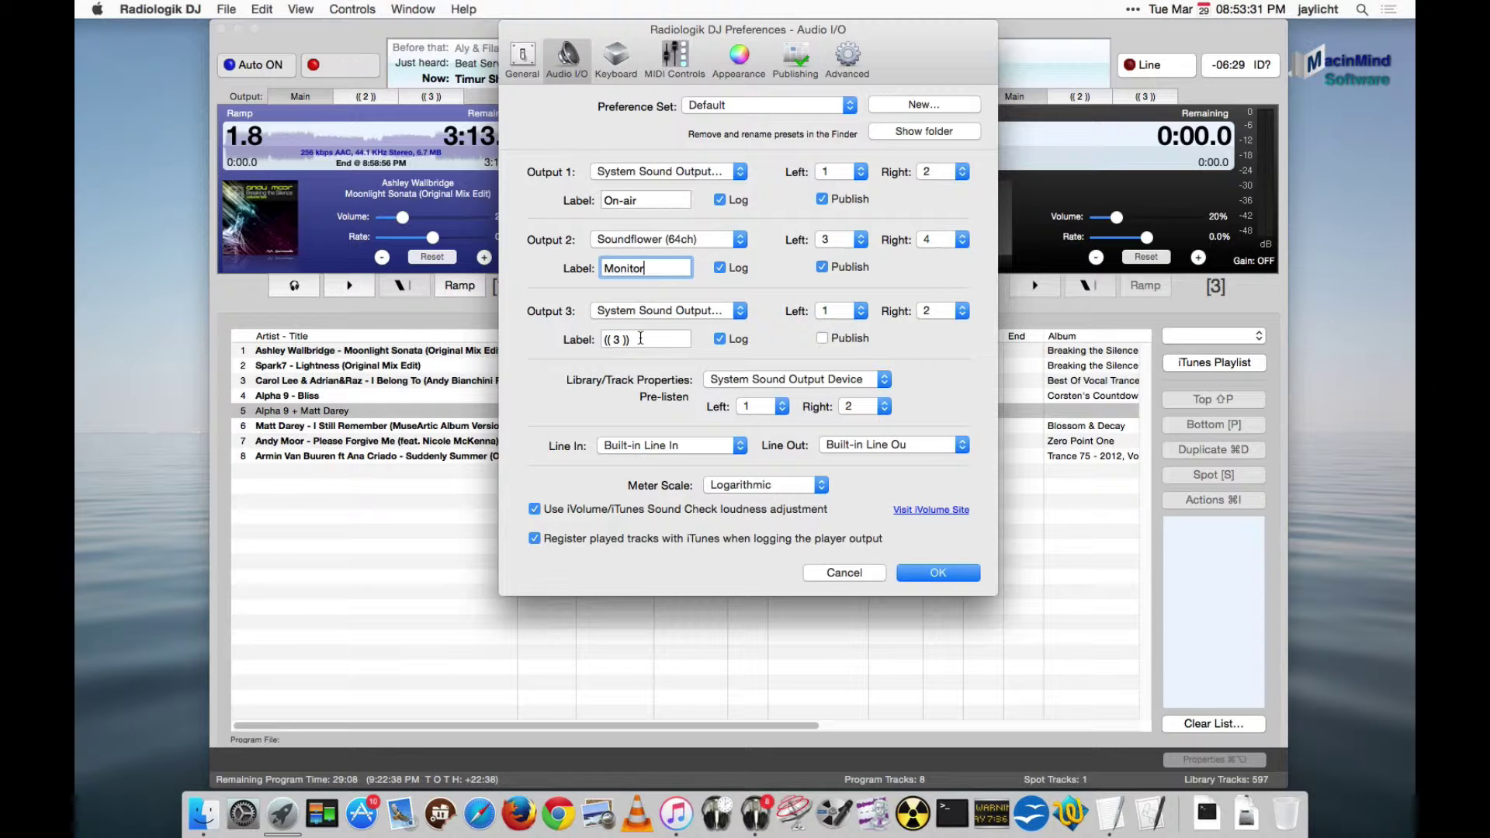
{"action": "left_click", "coordinate": [955, 572]}
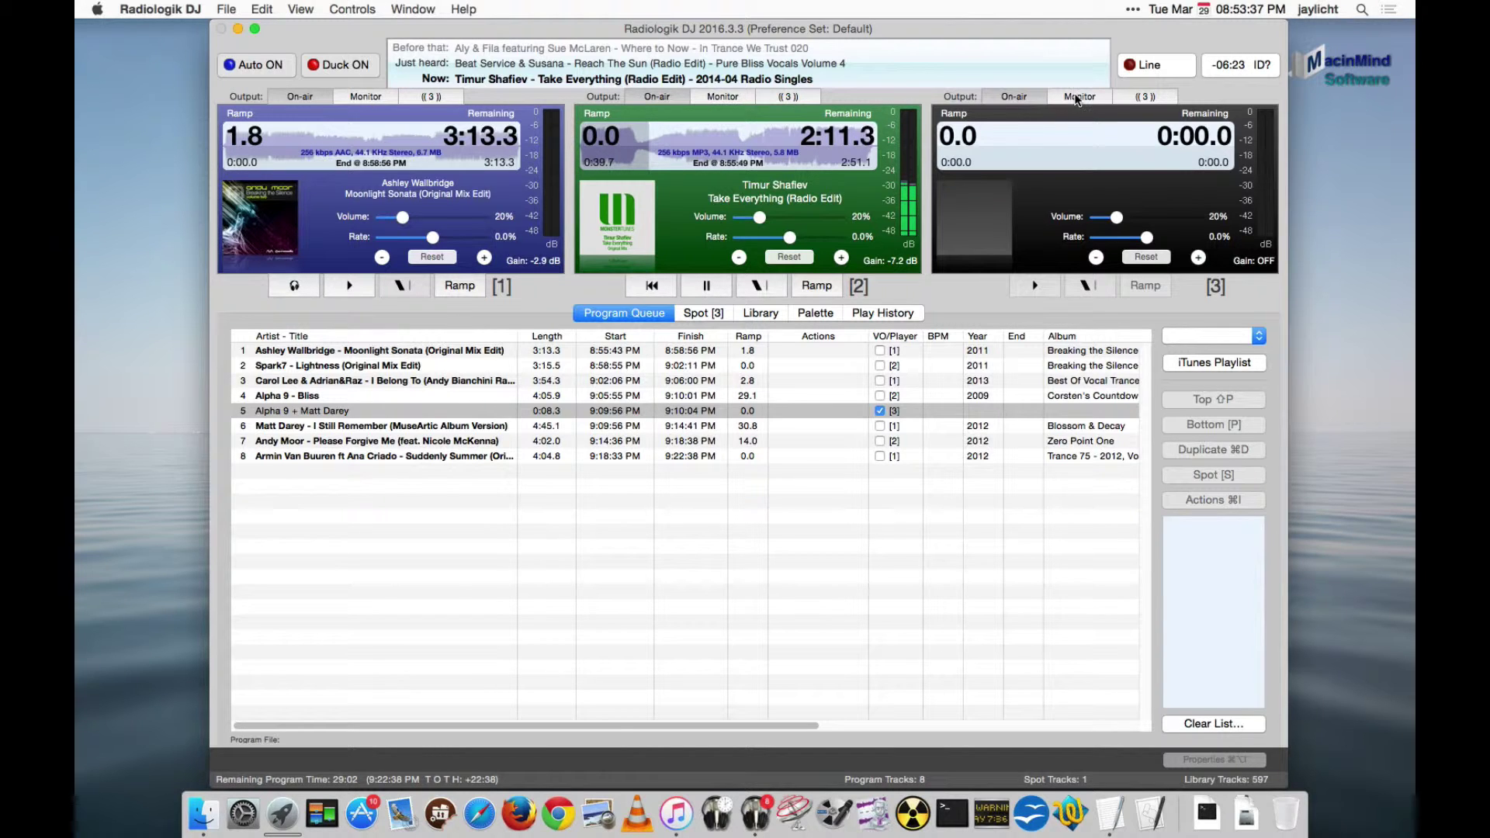
- Send the palette sound pads to the On-air output, then return to the Program Queue
{"action": "left_click", "coordinate": [823, 312]}
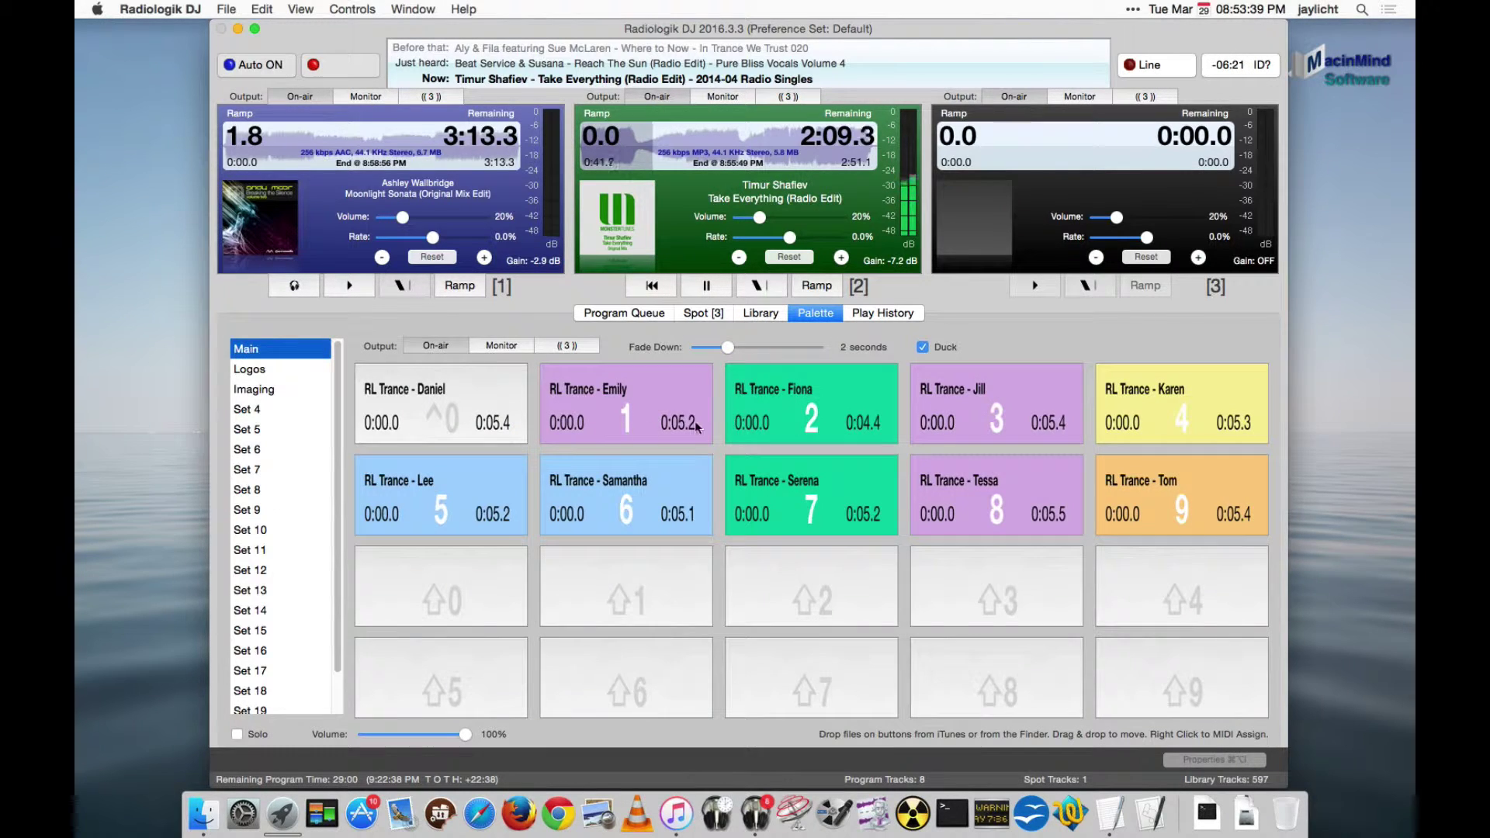
{"action": "left_click", "coordinate": [454, 346]}
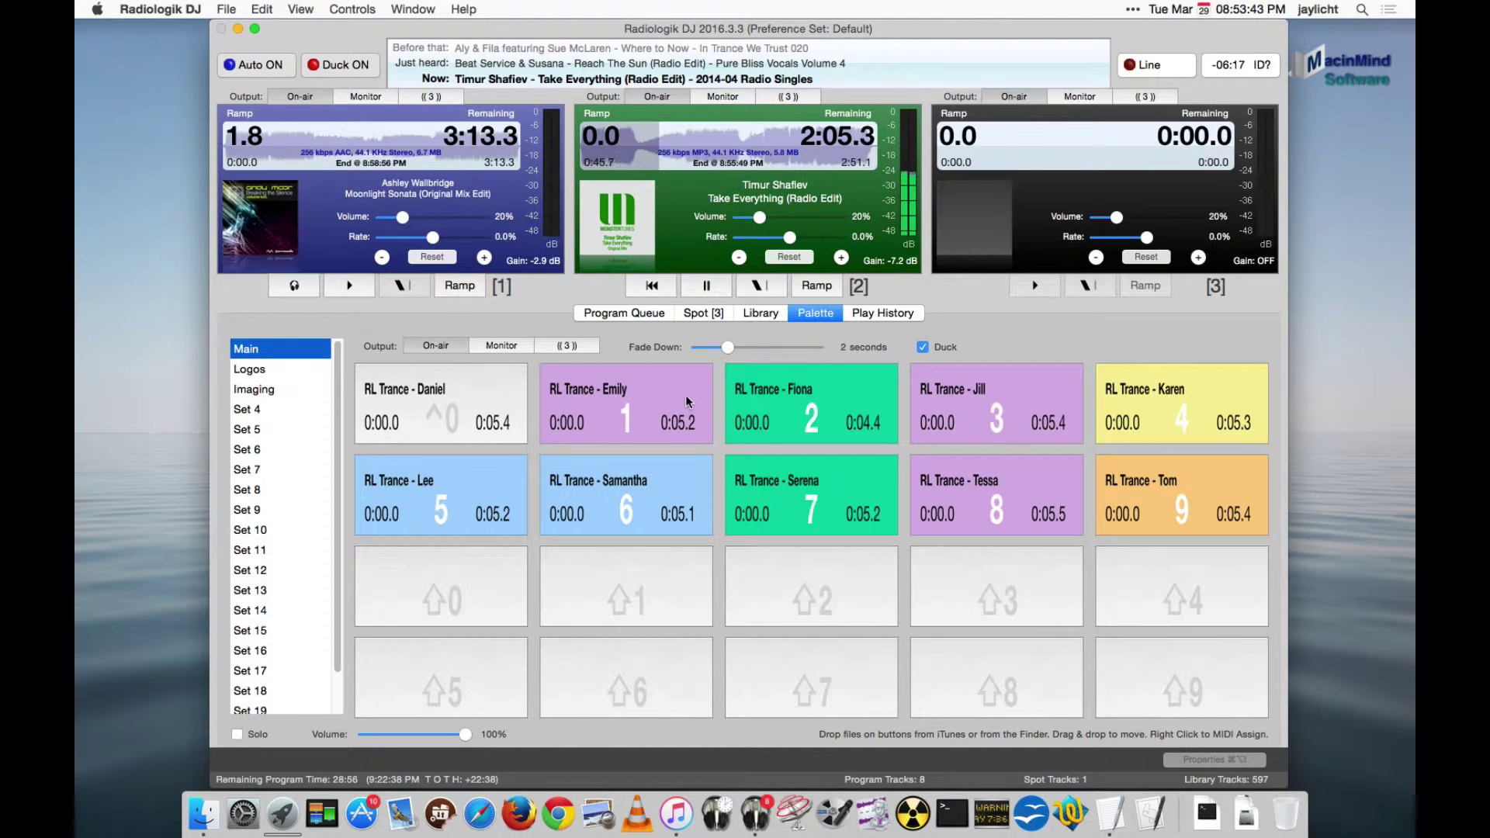
{"action": "left_click", "coordinate": [642, 315]}
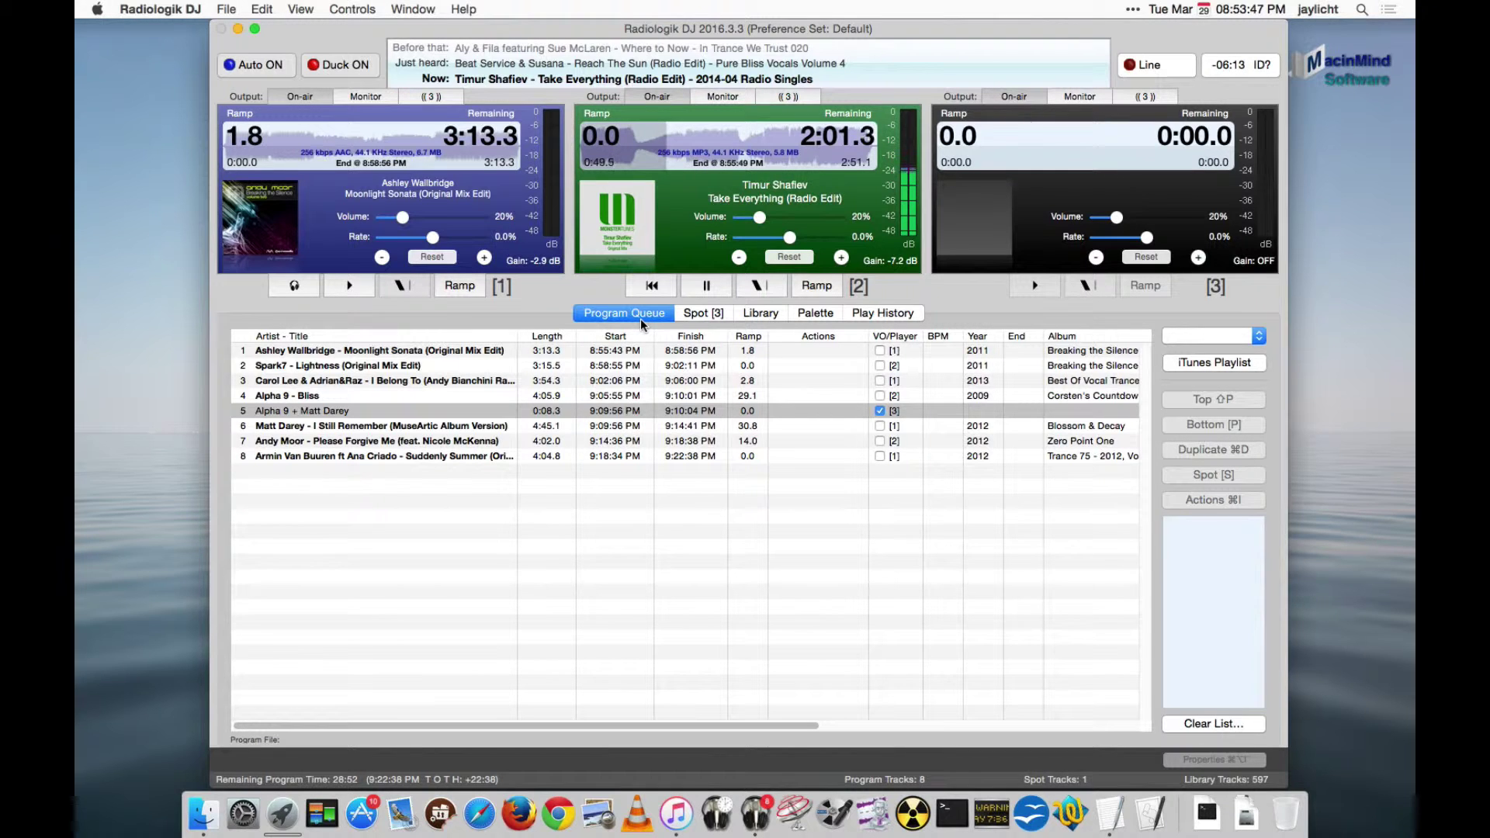
{"action": "key", "text": "super+comma"}
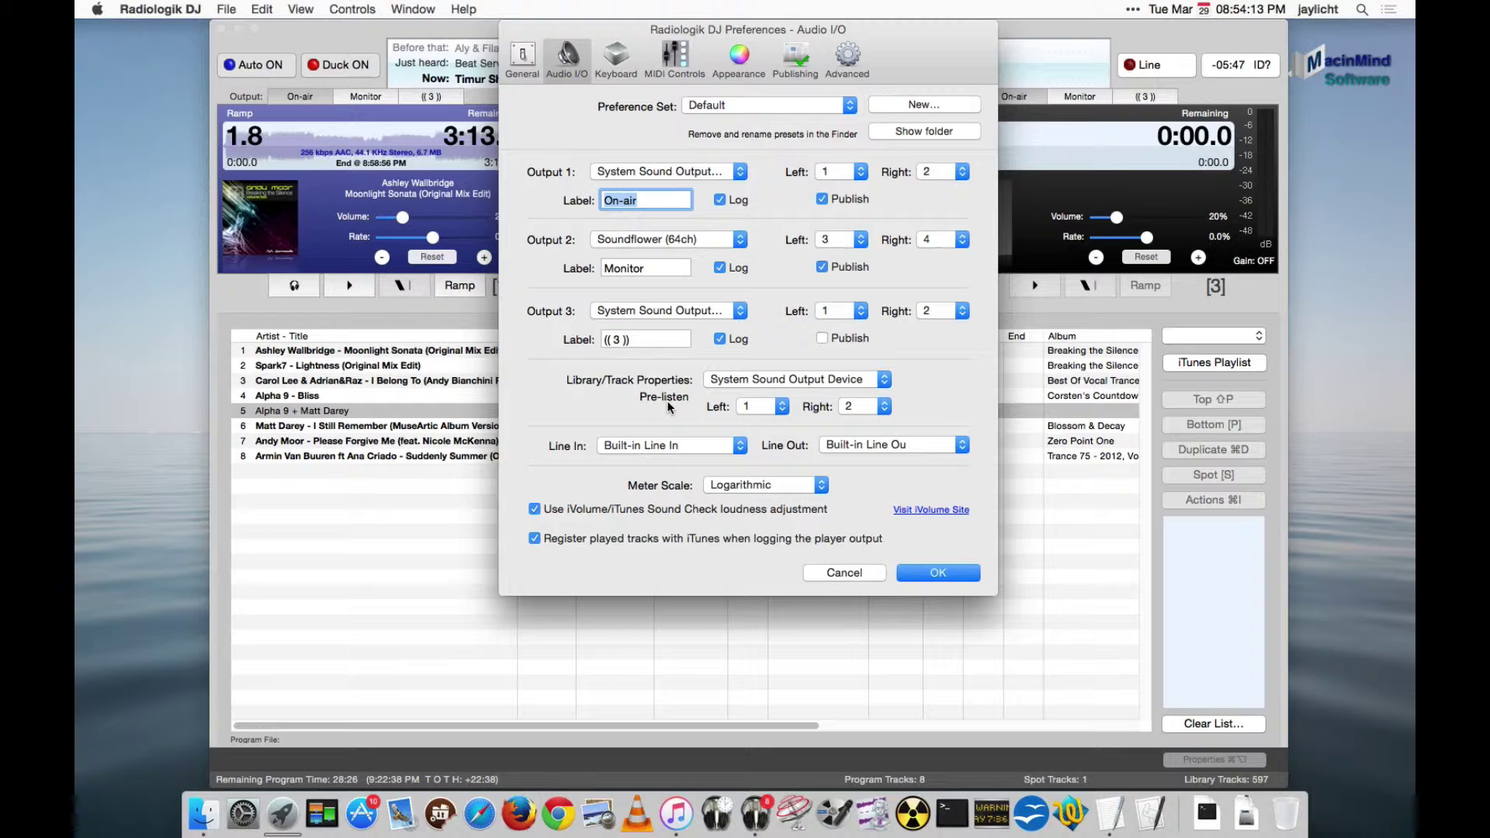
{"action": "left_click", "coordinate": [806, 377]}
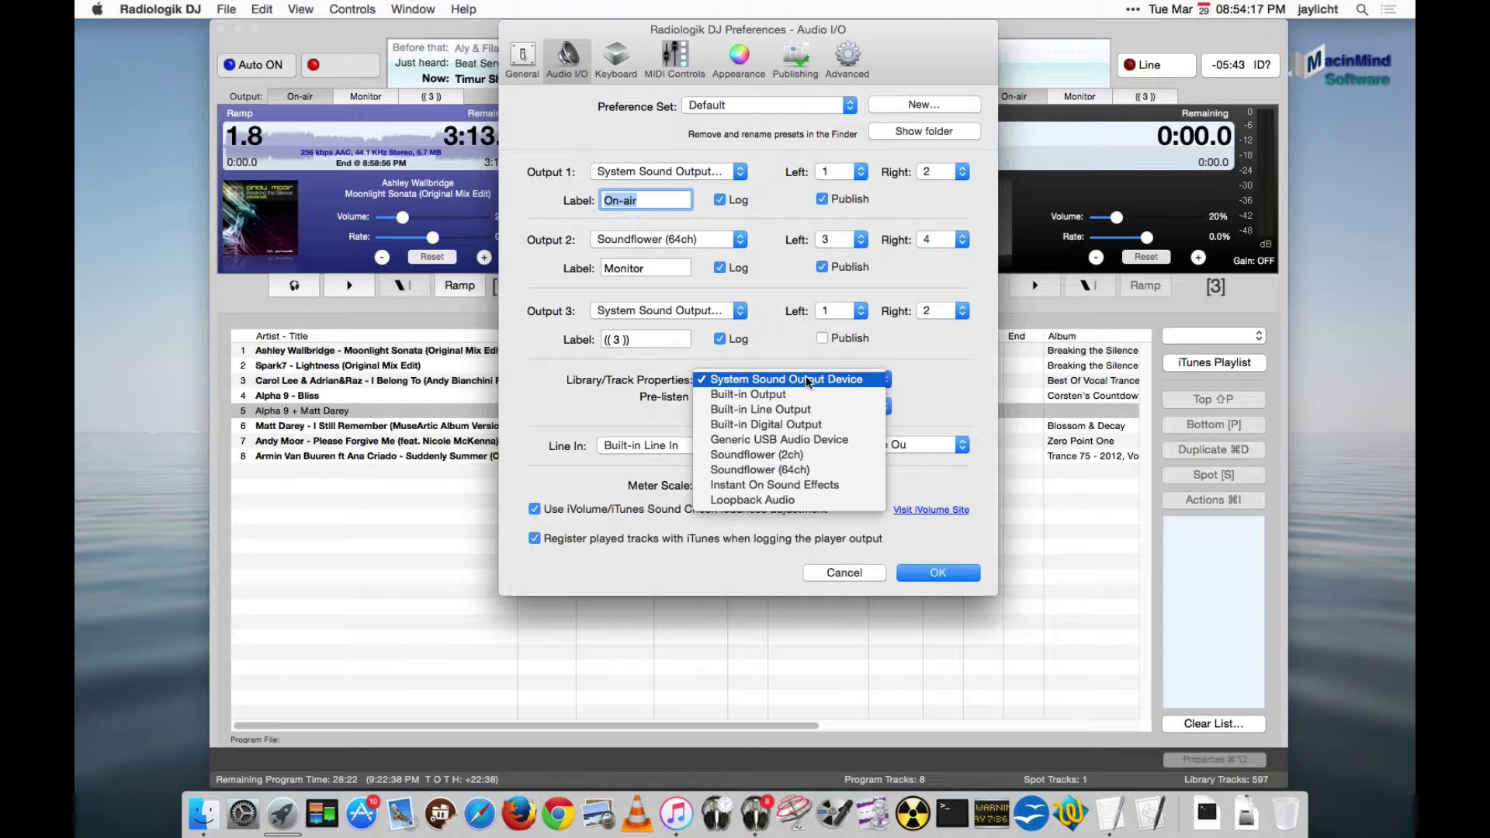
{"action": "left_click", "coordinate": [869, 440]}
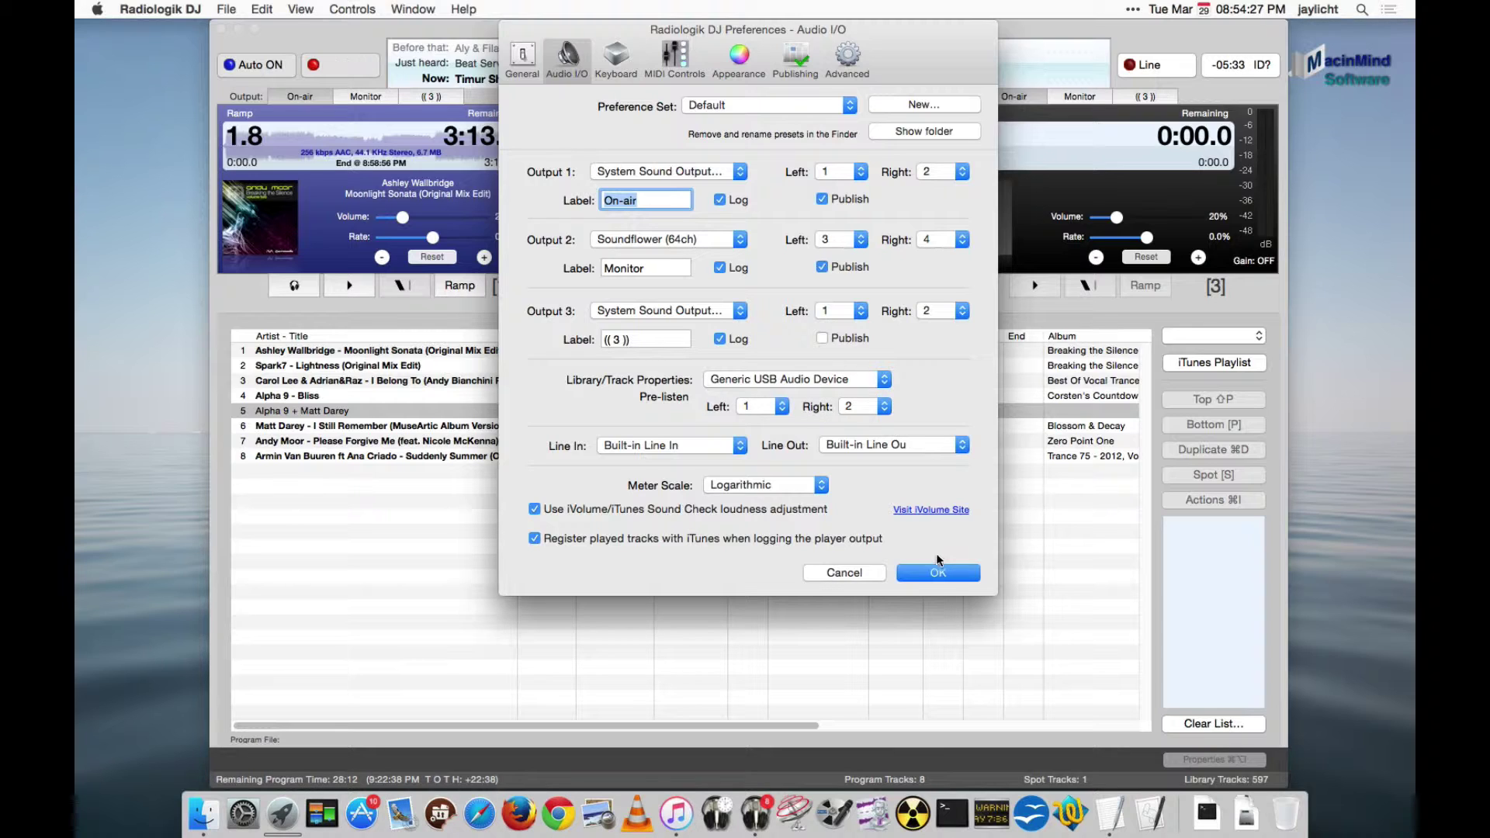
{"action": "left_click", "coordinate": [859, 384]}
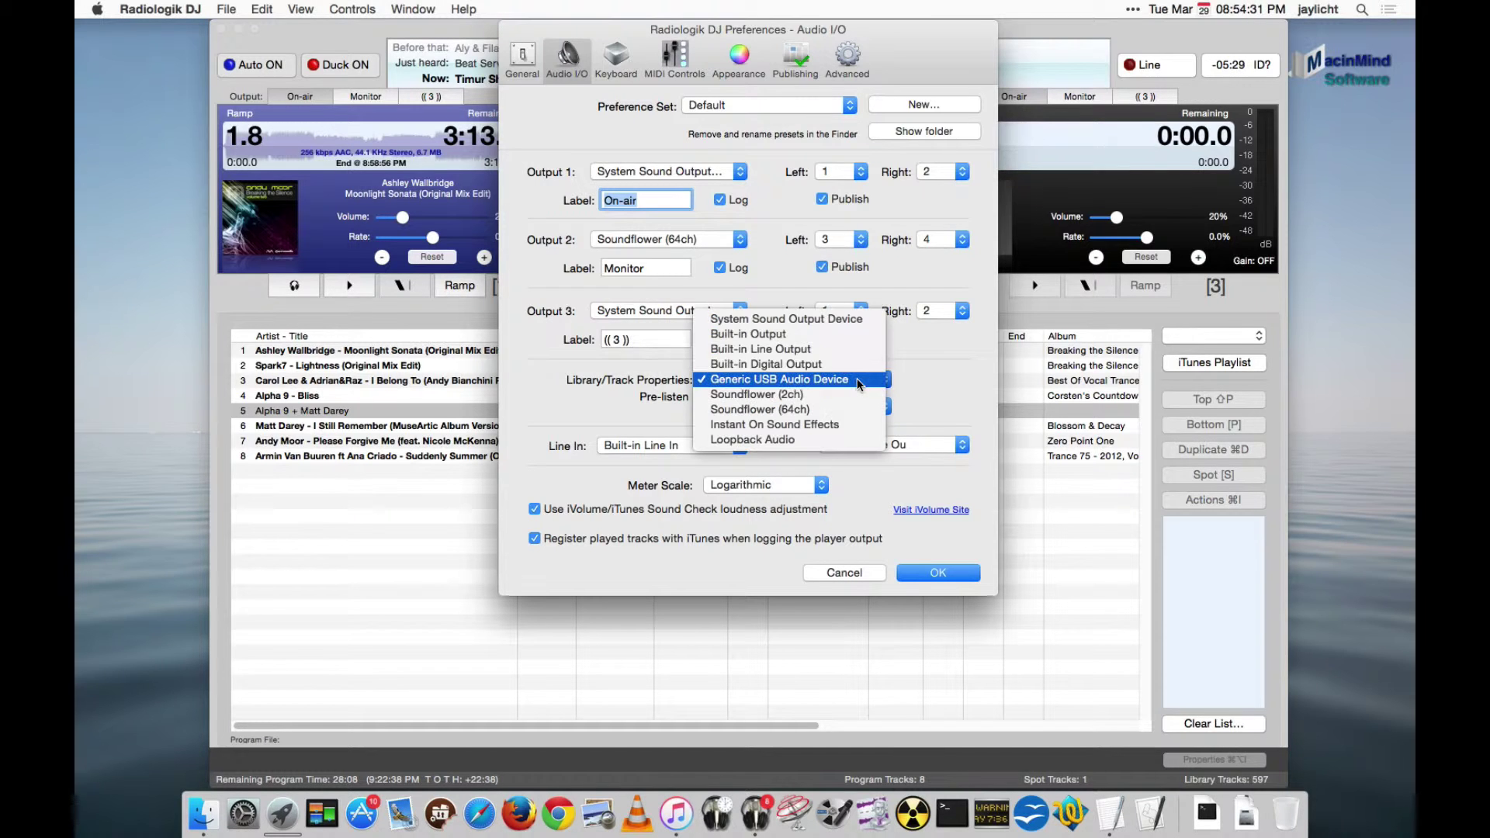
{"action": "left_click", "coordinate": [840, 320]}
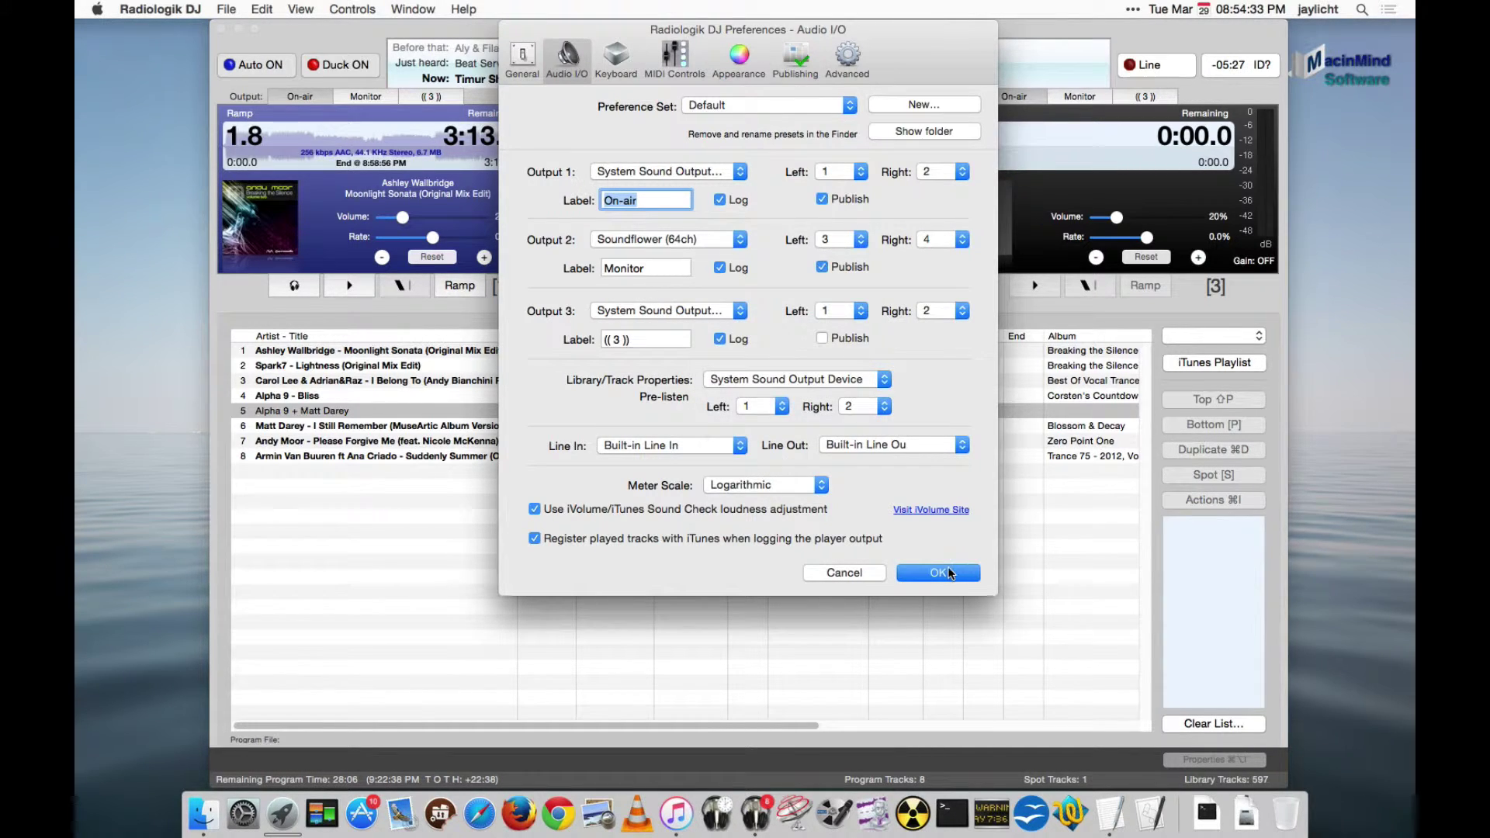
{"action": "left_click", "coordinate": [939, 572]}
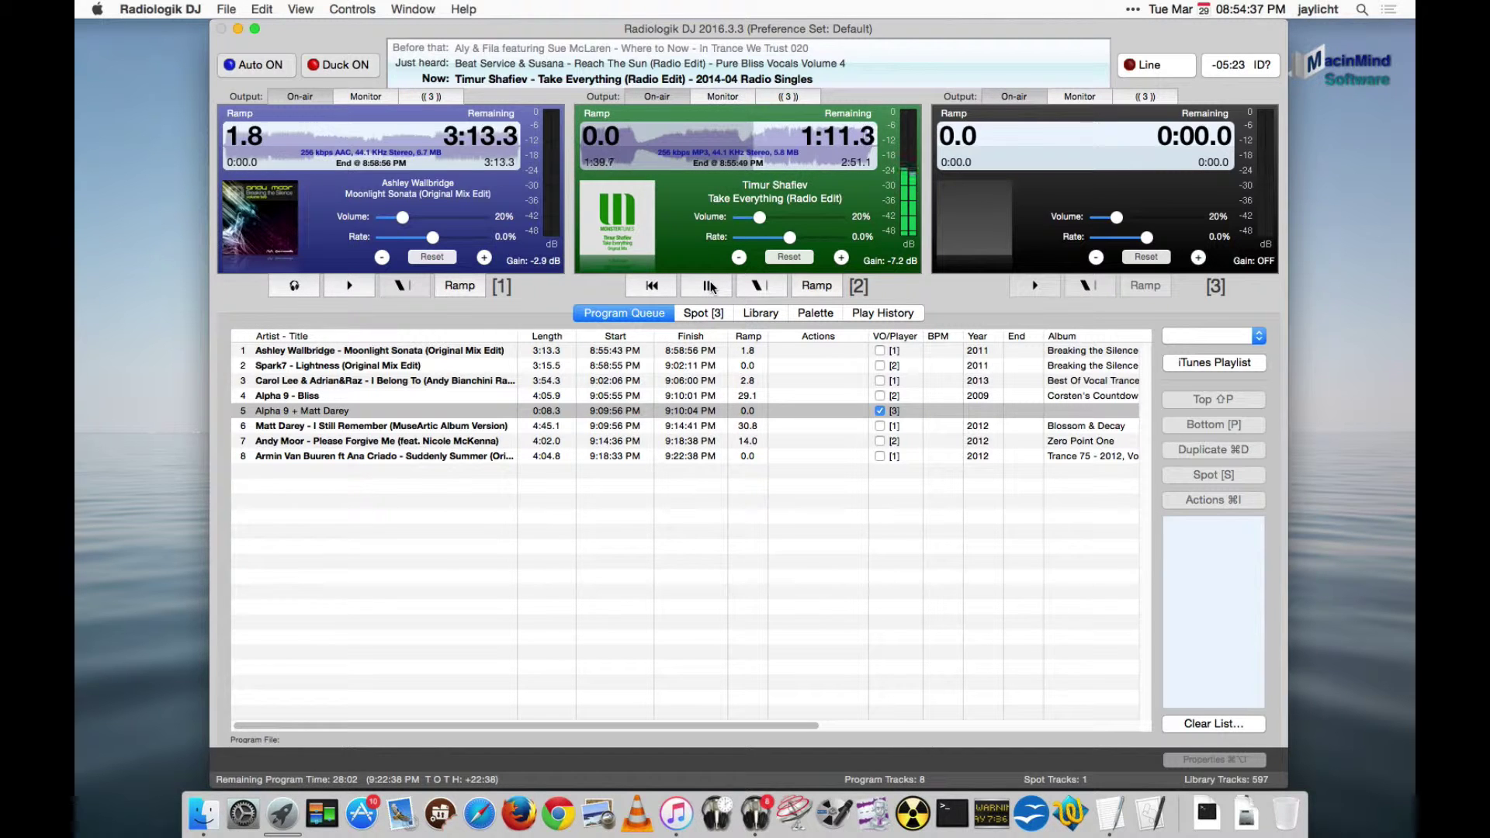
- Switch Auto off, stop player 2, briefly headphone-cue its track, and show the Library list
{"action": "key", "text": "super+a"}
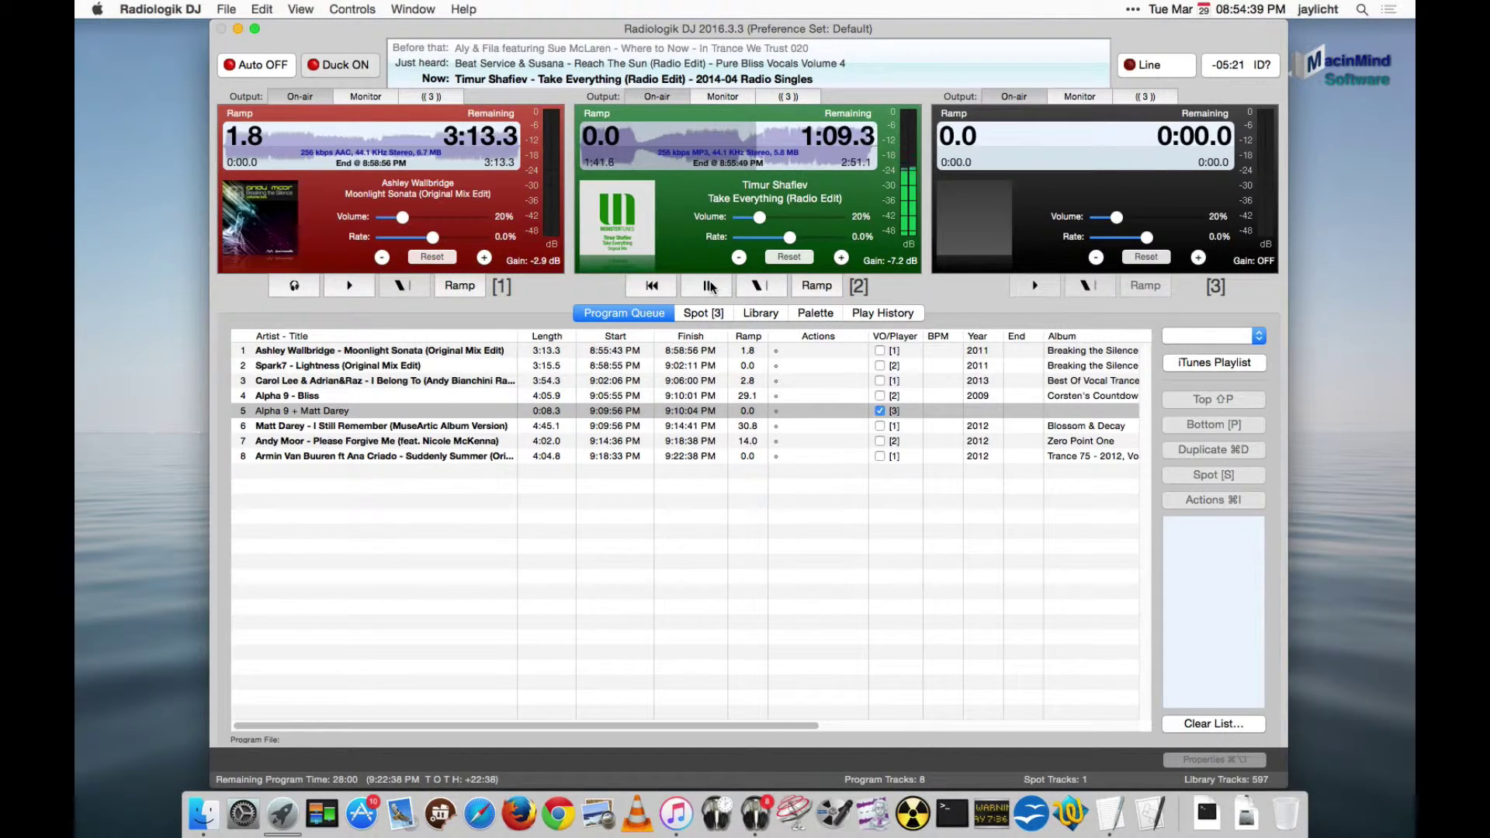
{"action": "left_click", "coordinate": [711, 284]}
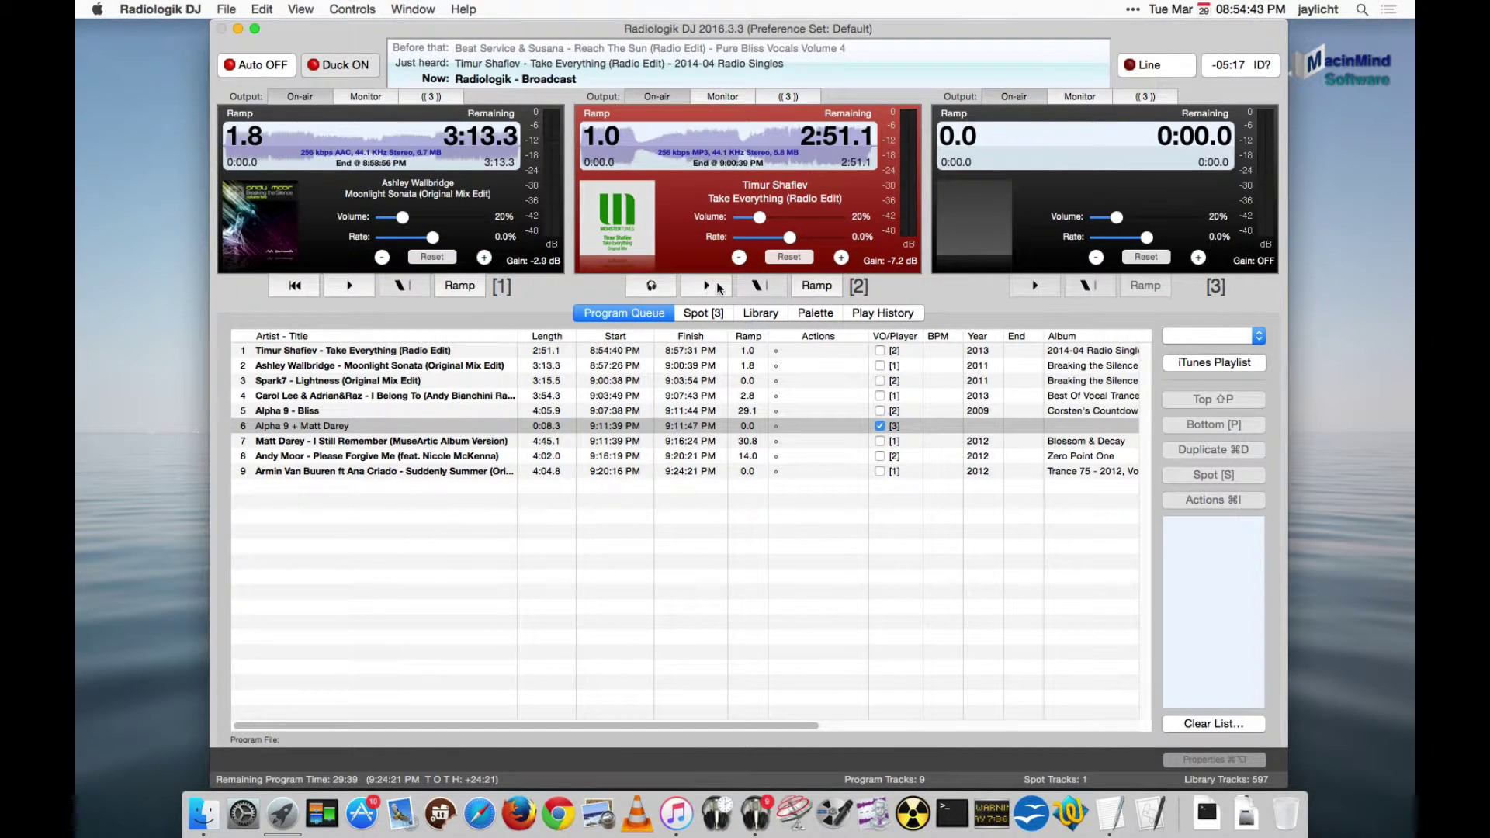
{"action": "left_click", "coordinate": [664, 290]}
{"action": "left_click", "coordinate": [663, 290]}
{"action": "left_click", "coordinate": [776, 311]}
{"action": "scroll", "coordinate": [650, 481], "scroll_direction": "down", "scroll_amount": 7}
- Pre-listen 'When The Sun' and 'Nubia', then load 'Where to Now' into the pre-listen player
{"action": "left_click", "coordinate": [776, 530]}
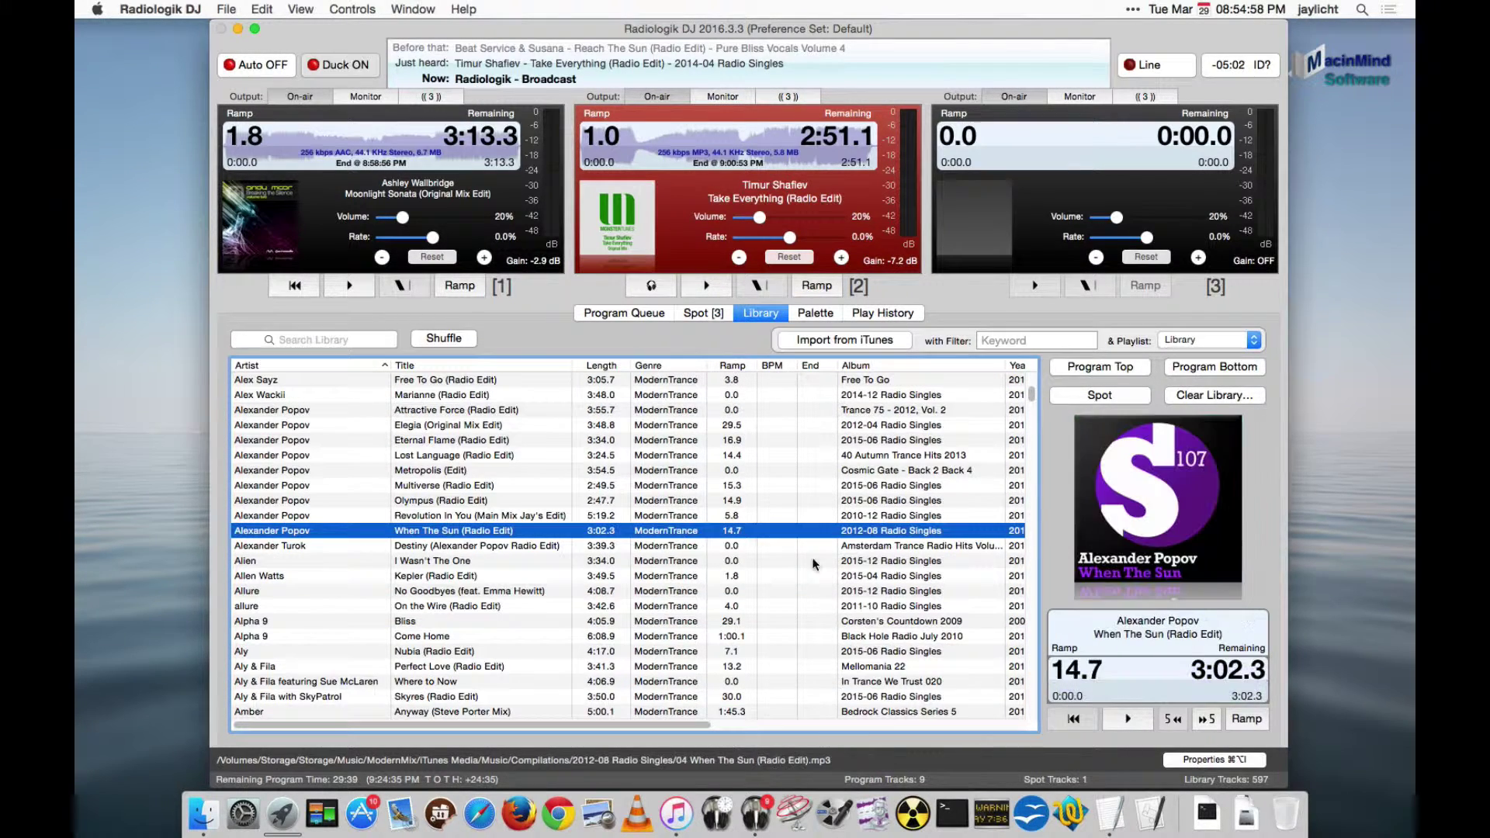
{"action": "left_click", "coordinate": [1126, 718]}
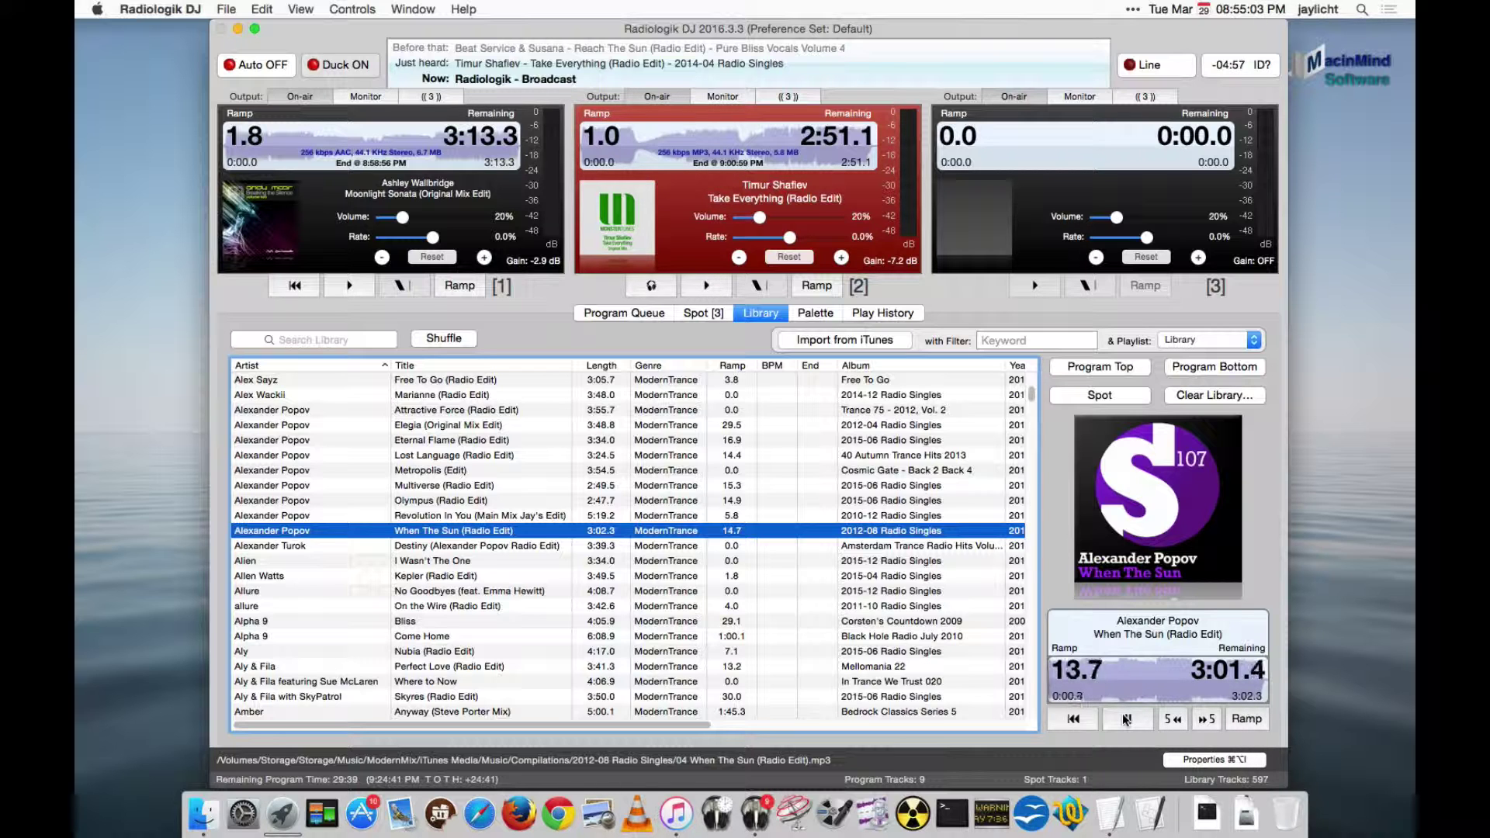
{"action": "left_click", "coordinate": [1073, 719]}
{"action": "left_click", "coordinate": [1126, 719]}
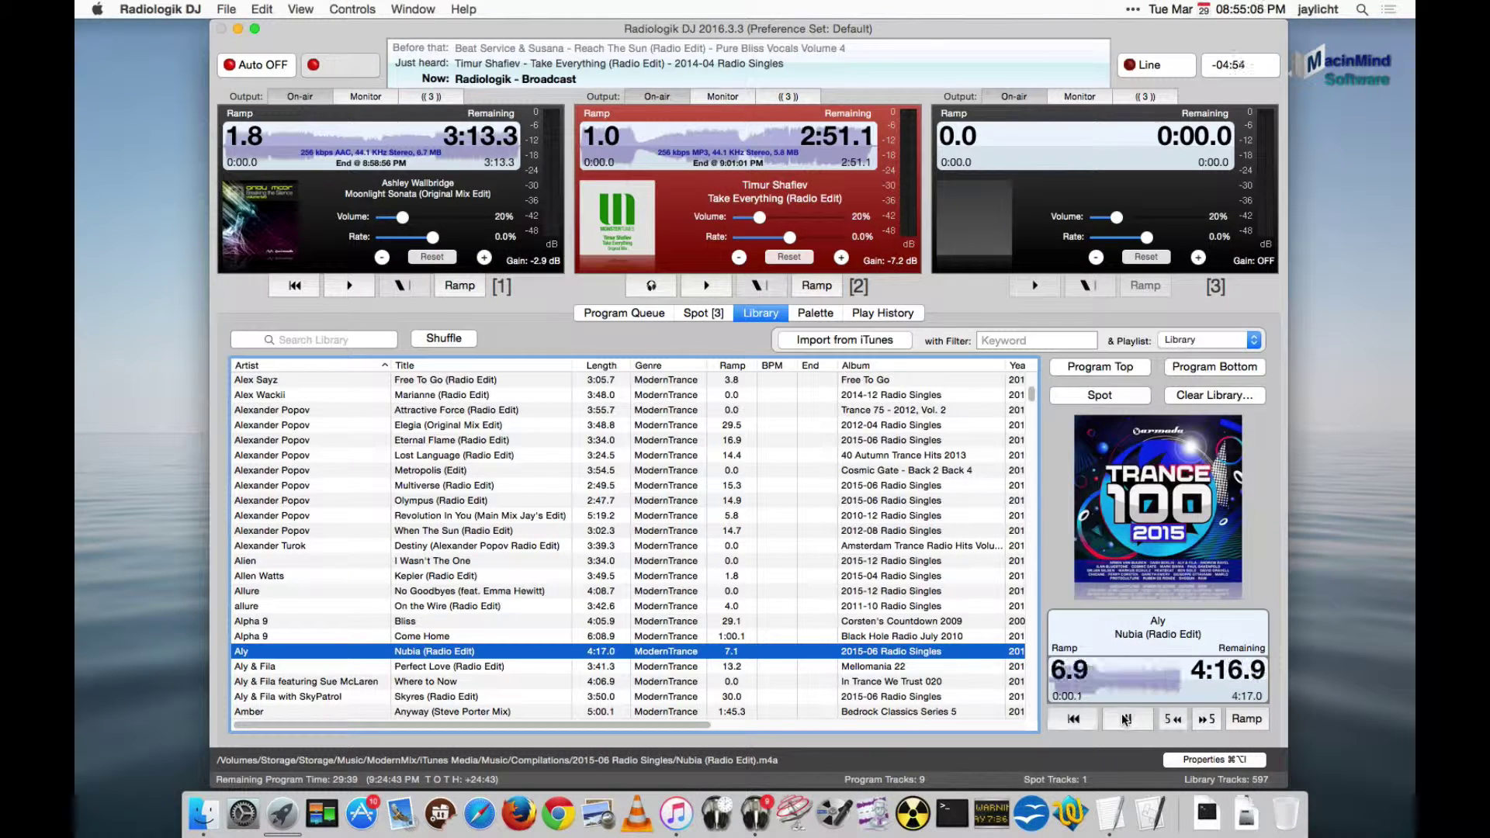
{"action": "left_click", "coordinate": [931, 681]}
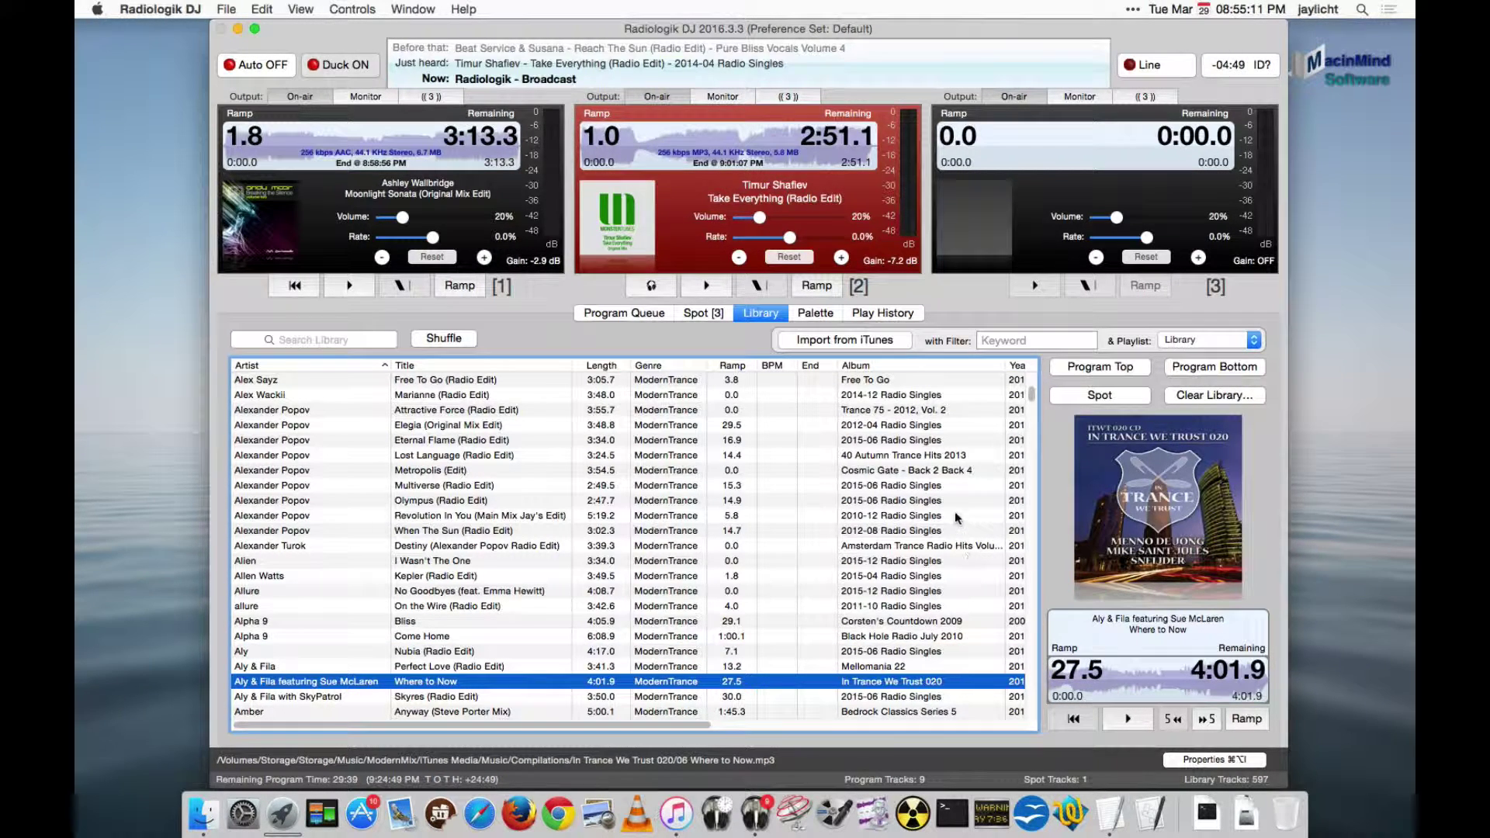
- Select the Armin Van Buuren track in queue row 9, then 'Revolution In You' in the library
{"action": "left_click", "coordinate": [641, 313]}
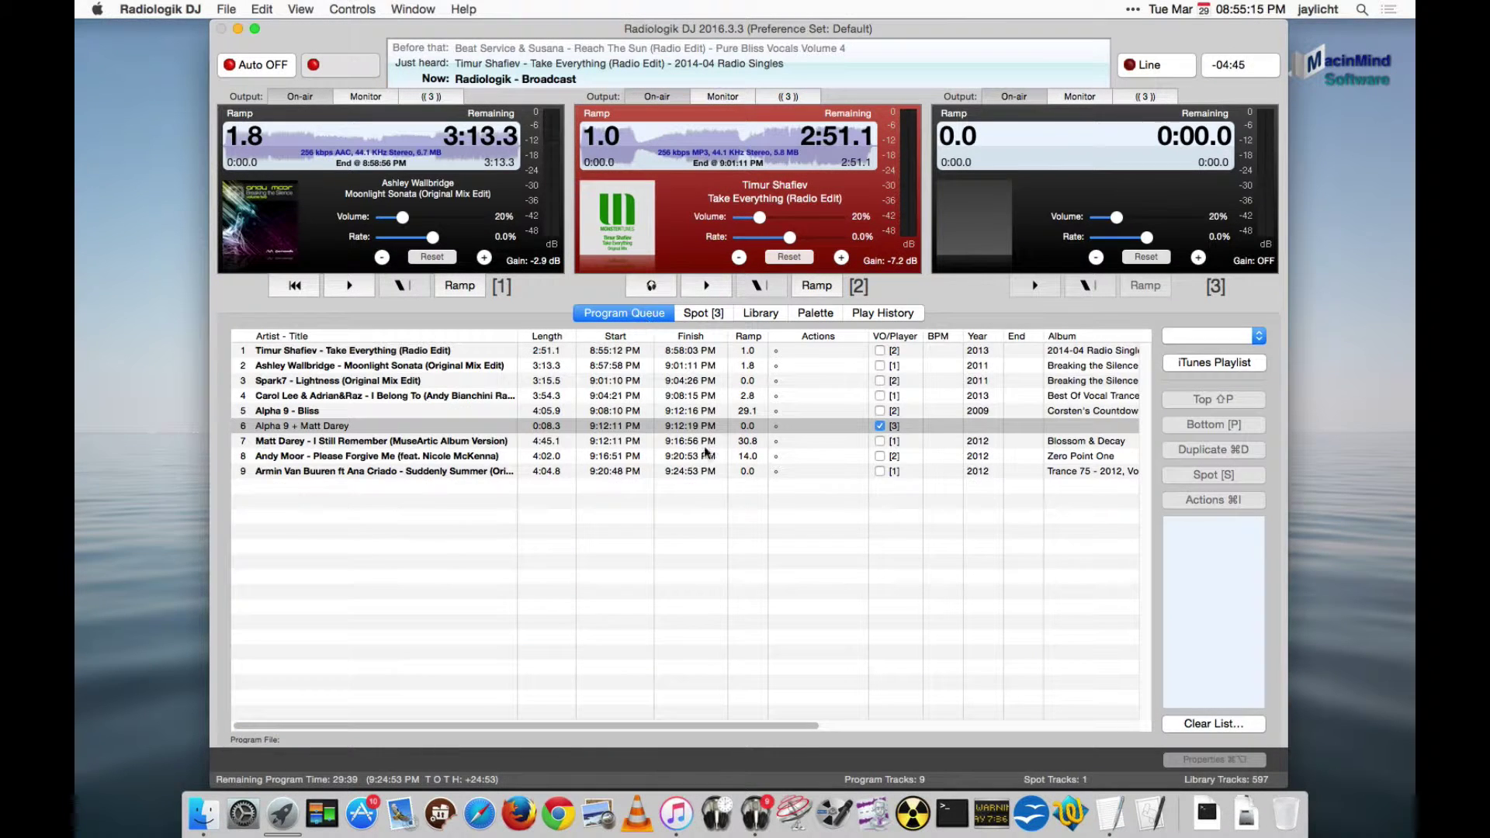
{"action": "left_click", "coordinate": [696, 473]}
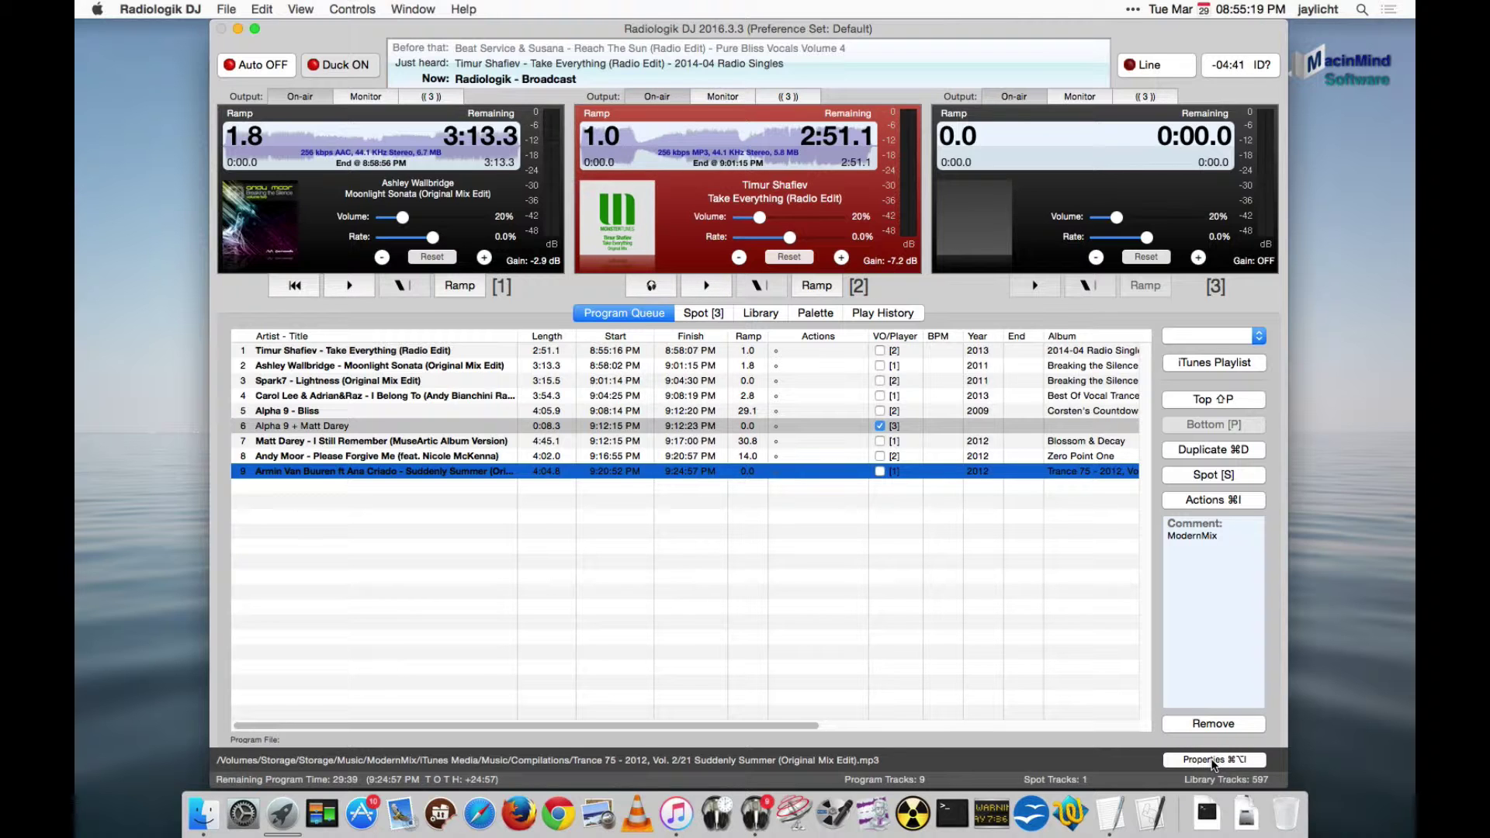
{"action": "left_click", "coordinate": [760, 312]}
{"action": "left_click", "coordinate": [798, 515]}
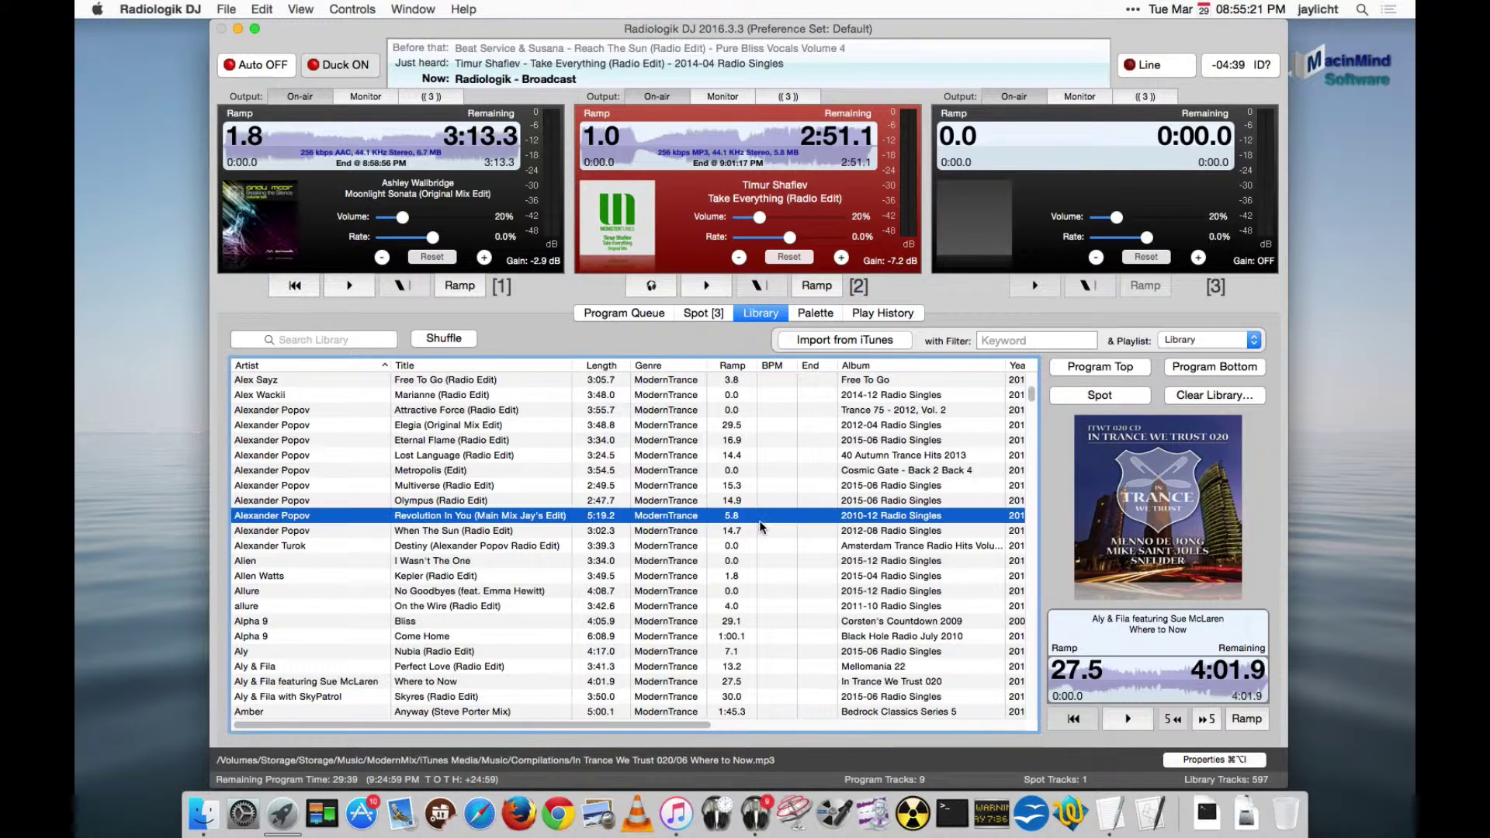
- Open Track Properties for 'Revolution In You', scrub-preview its waveform, then close the window
{"action": "left_click", "coordinate": [1220, 761]}
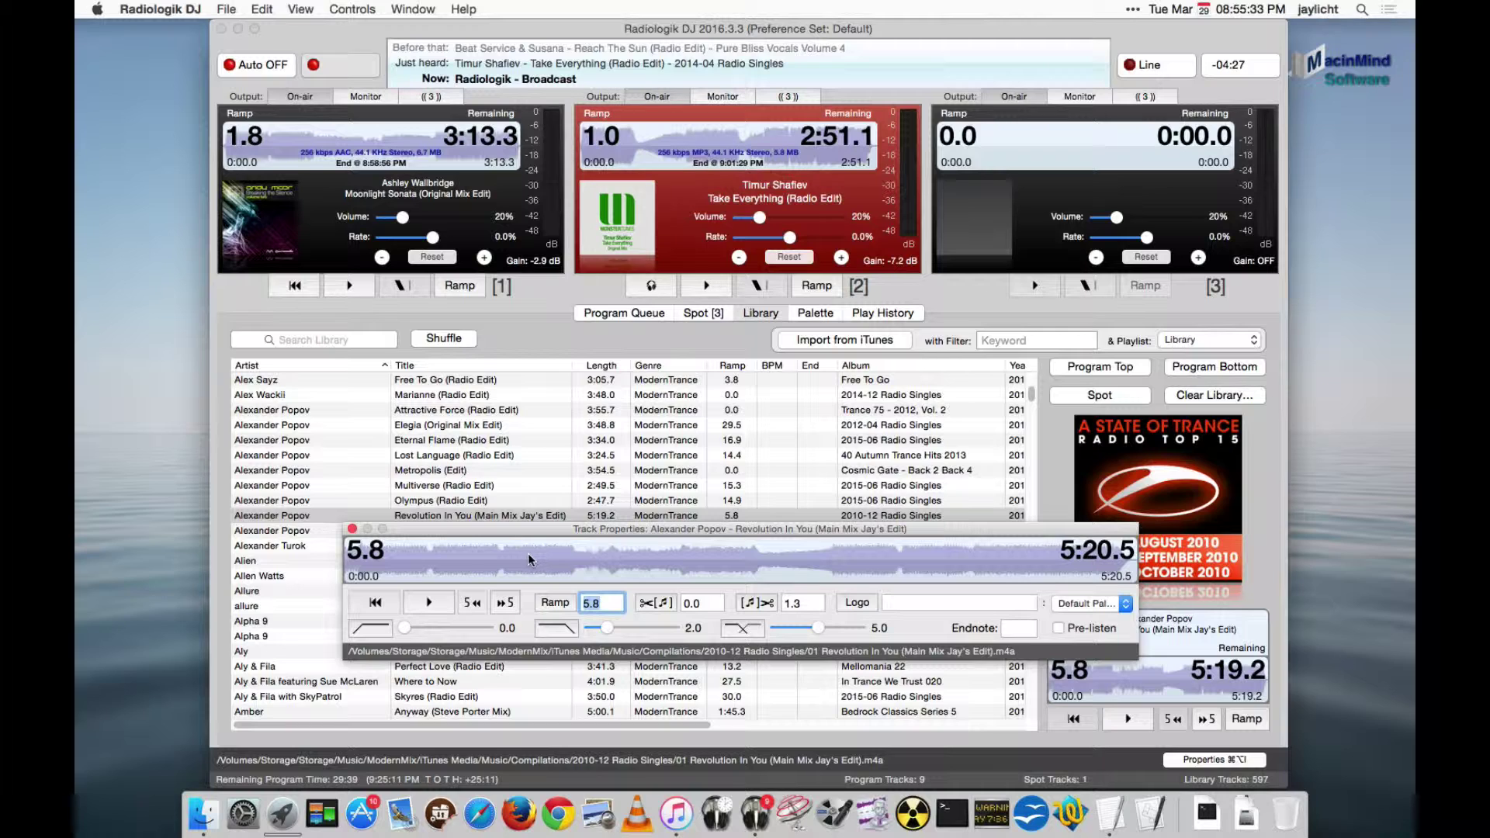
{"action": "left_click", "coordinate": [415, 558]}
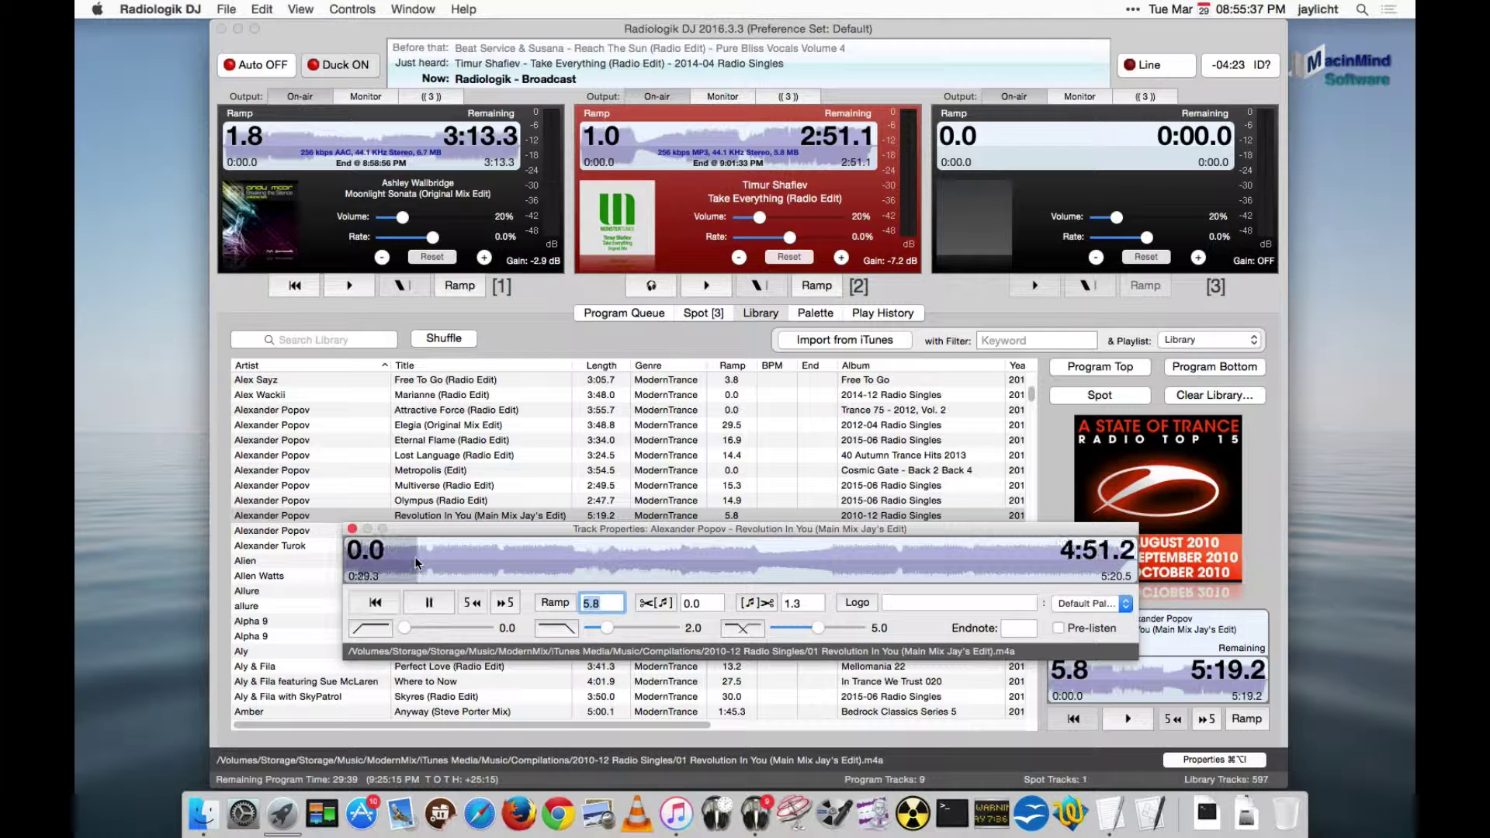
{"action": "left_click_drag", "start_coordinate": [415, 557], "coordinate": [435, 555]}
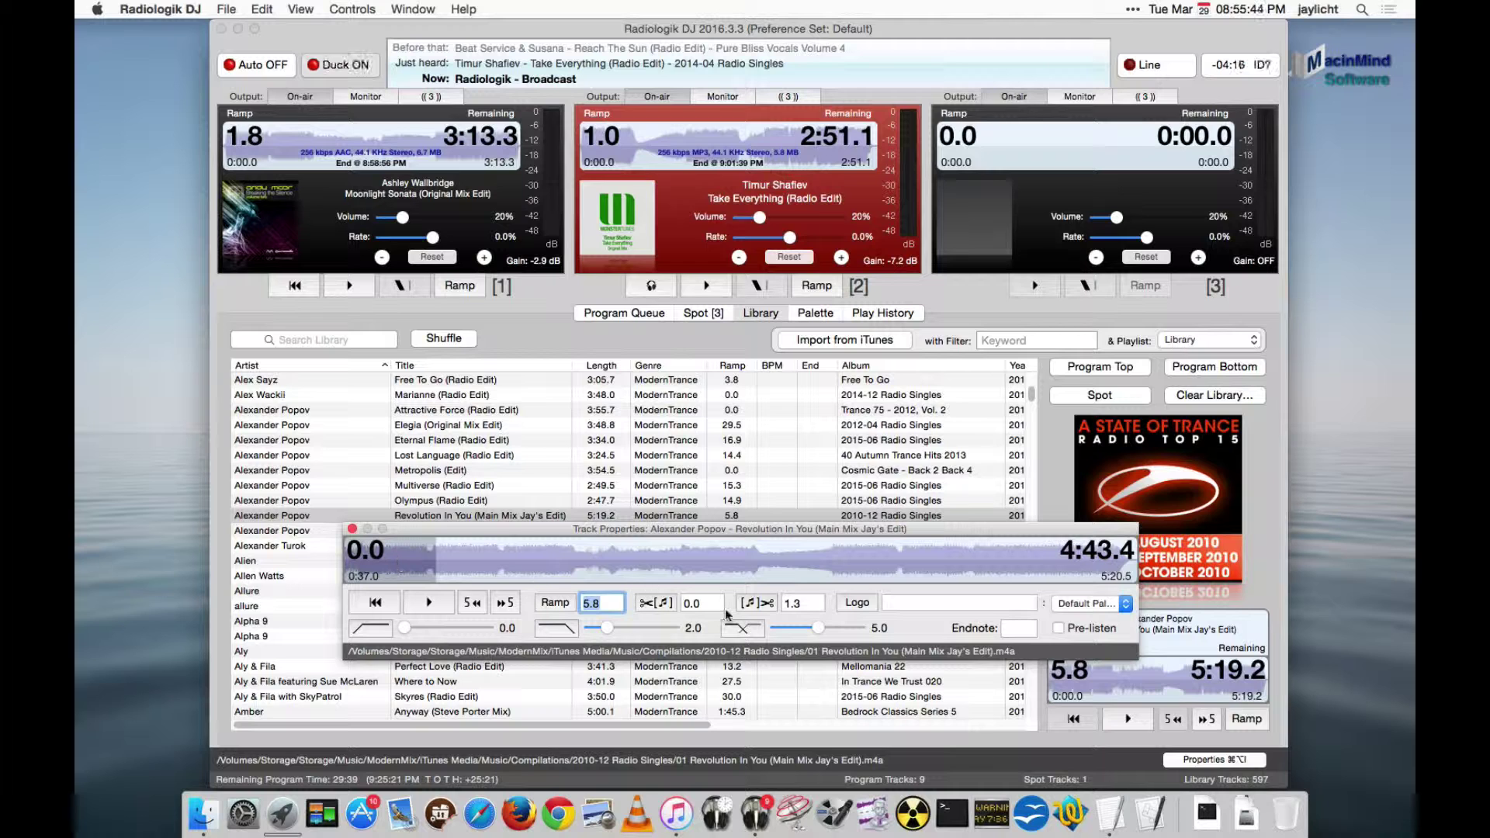
{"action": "left_click", "coordinate": [351, 529]}
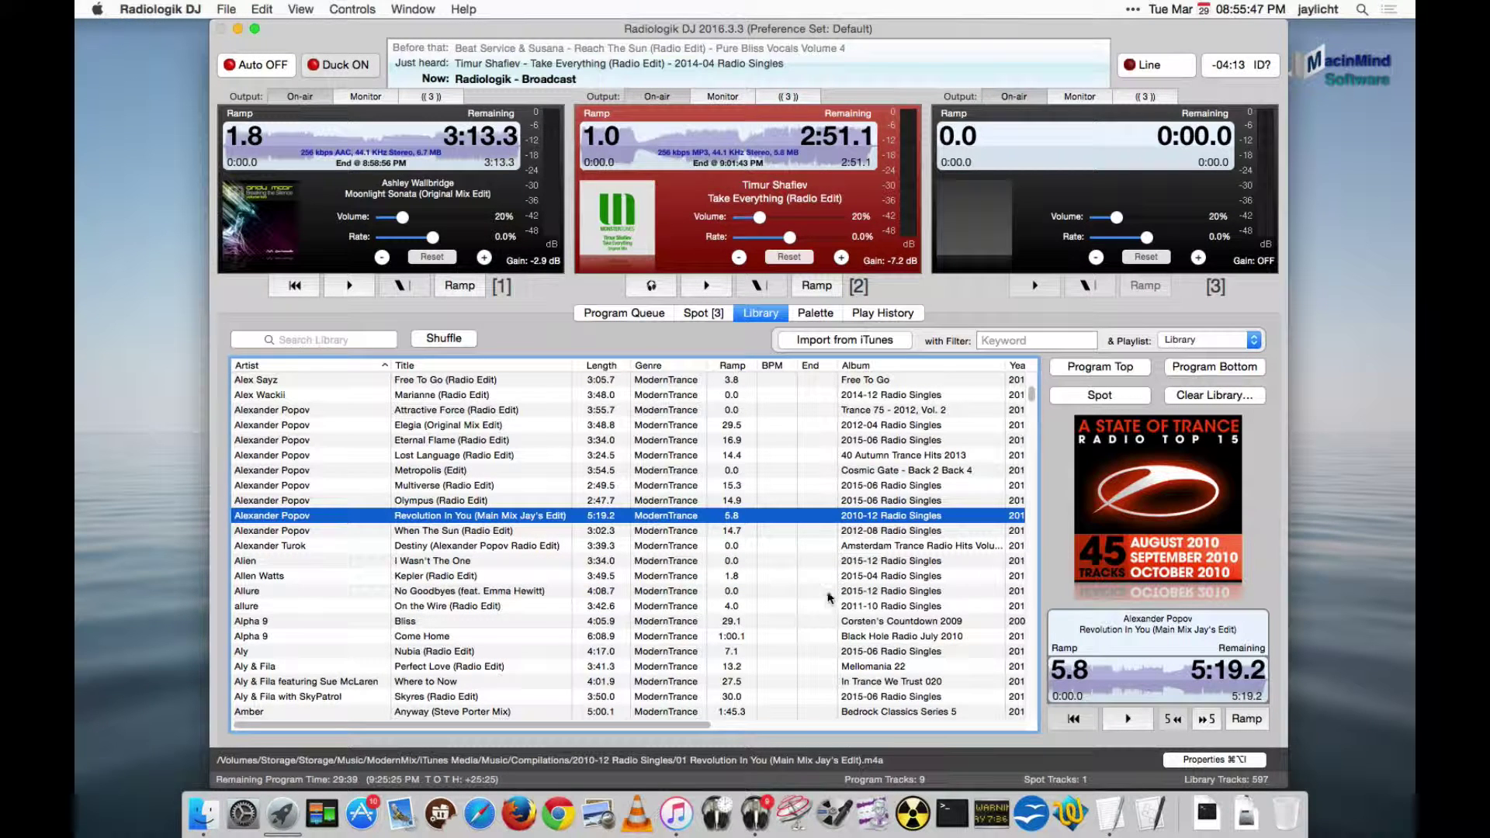
- Return to the Program Queue and confirm Line In and Line Out stay on the built-in devices
{"action": "left_click", "coordinate": [639, 313]}
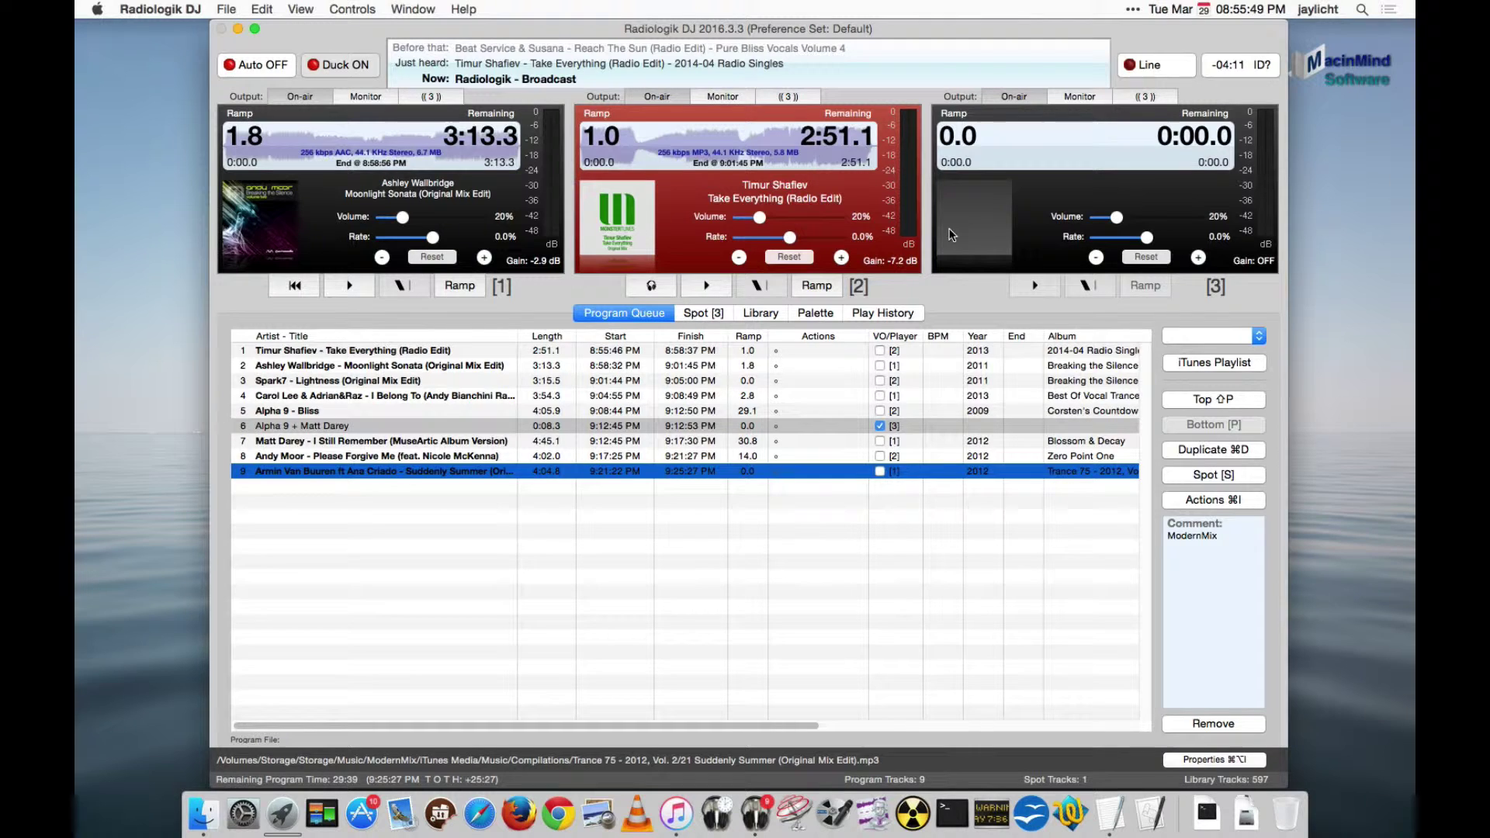
{"action": "key", "text": "super+comma"}
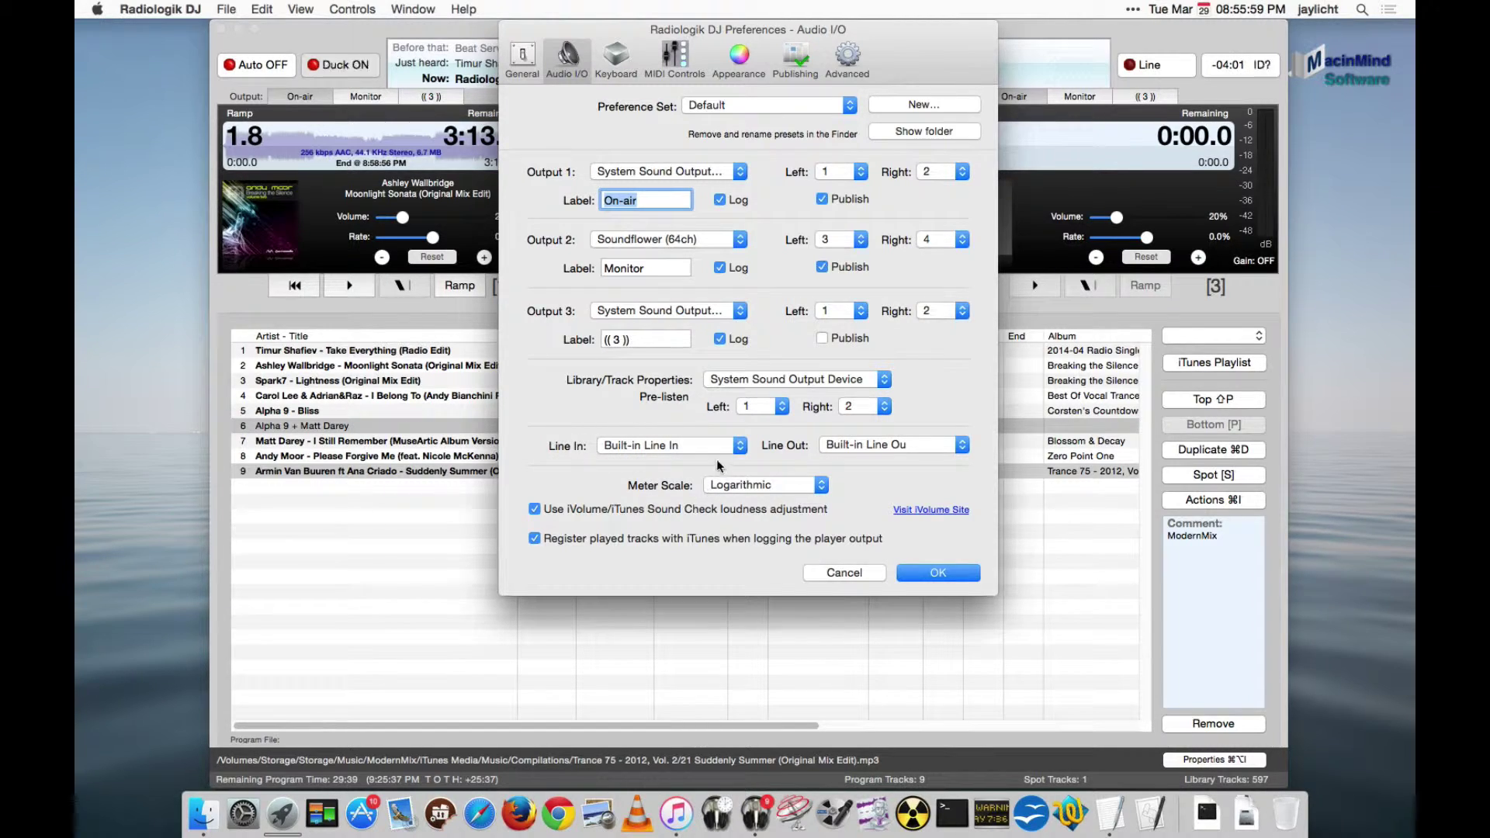
{"action": "left_click", "coordinate": [685, 445]}
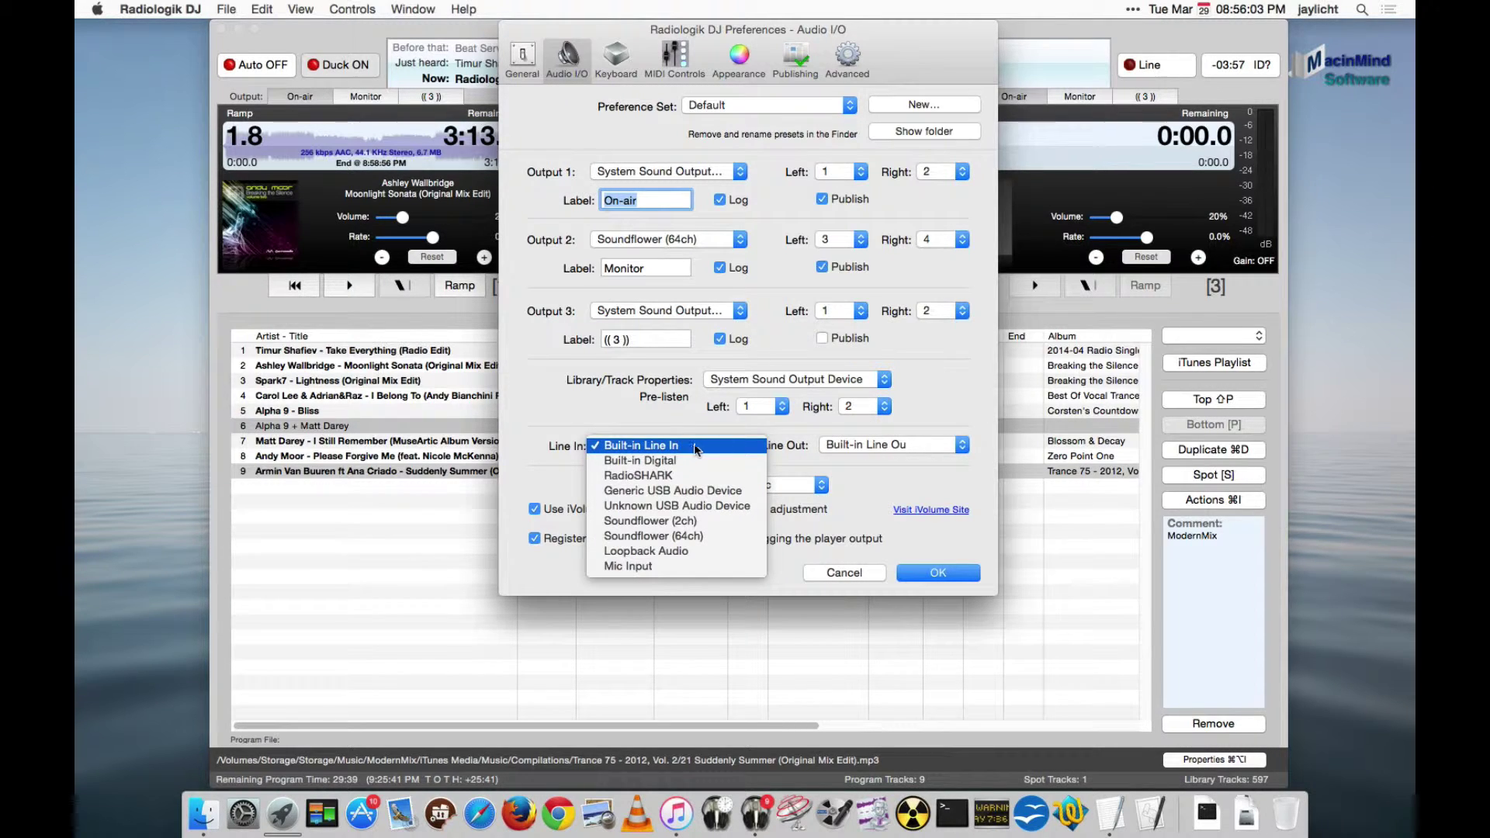
{"action": "left_click", "coordinate": [692, 444]}
{"action": "left_click", "coordinate": [854, 444]}
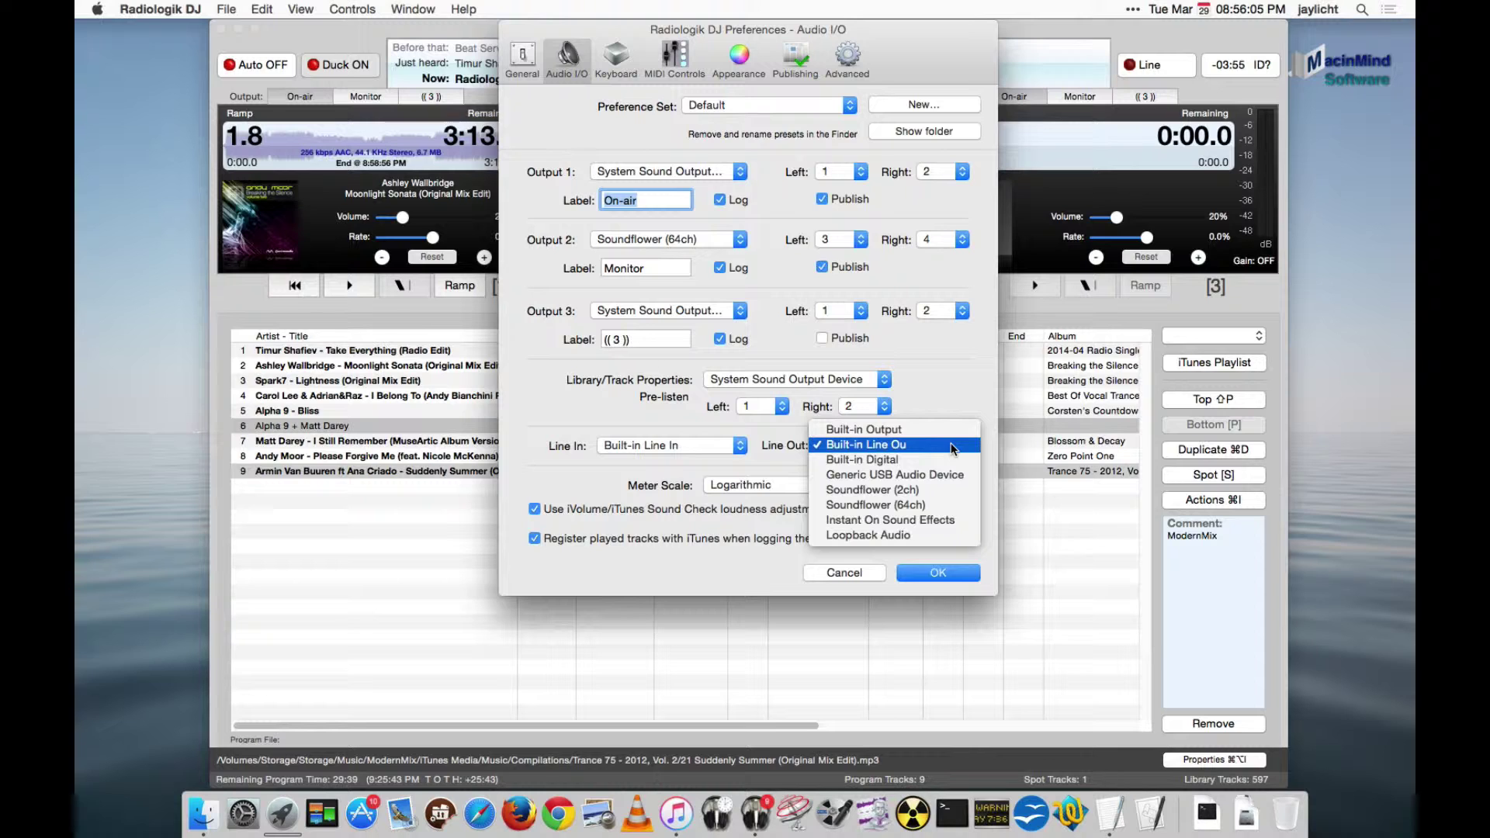
{"action": "left_click", "coordinate": [1018, 432]}
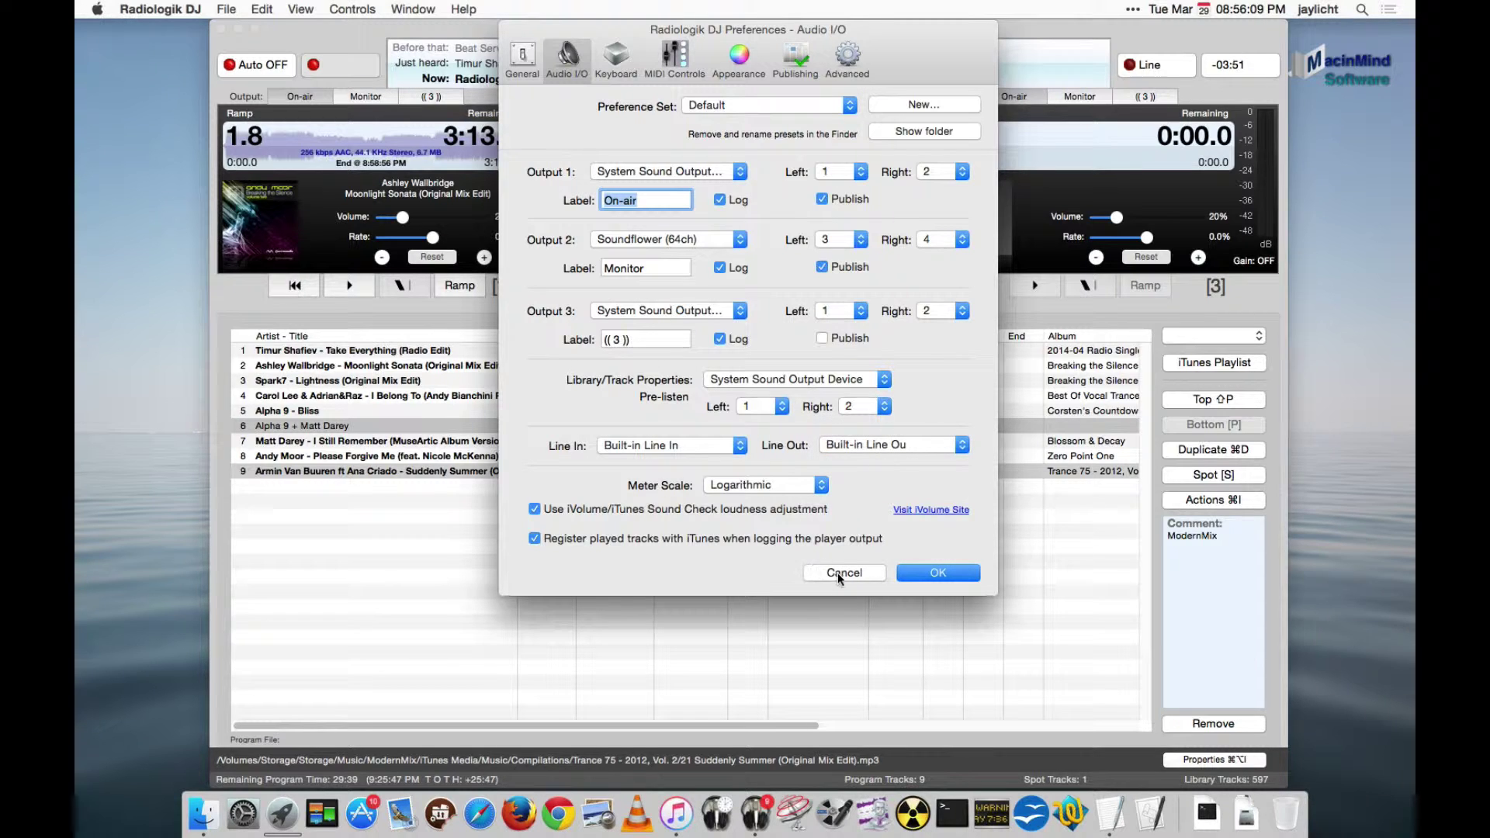
{"action": "left_click", "coordinate": [938, 573]}
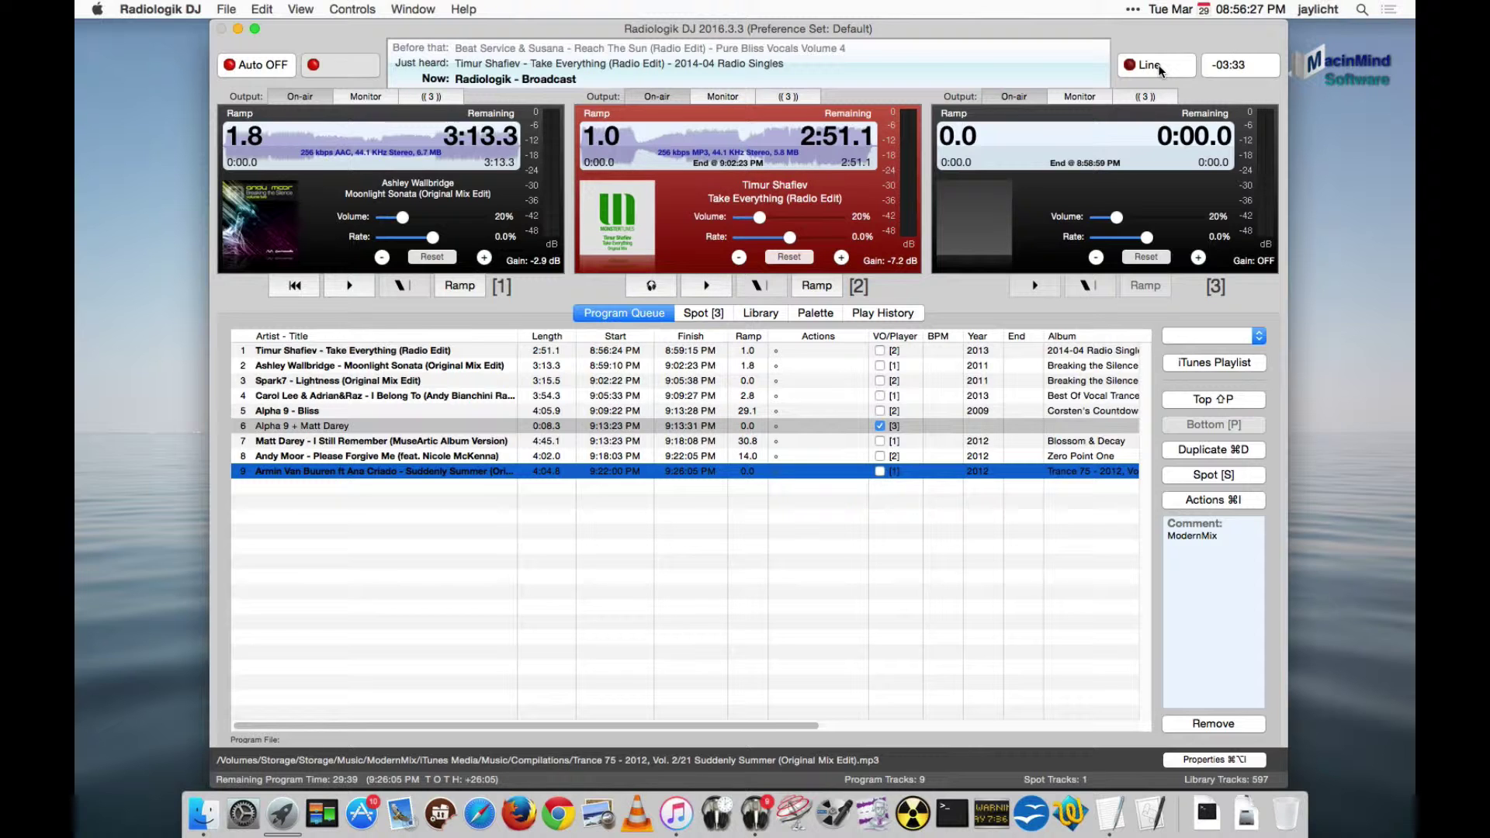
{"action": "key", "text": "super+comma"}
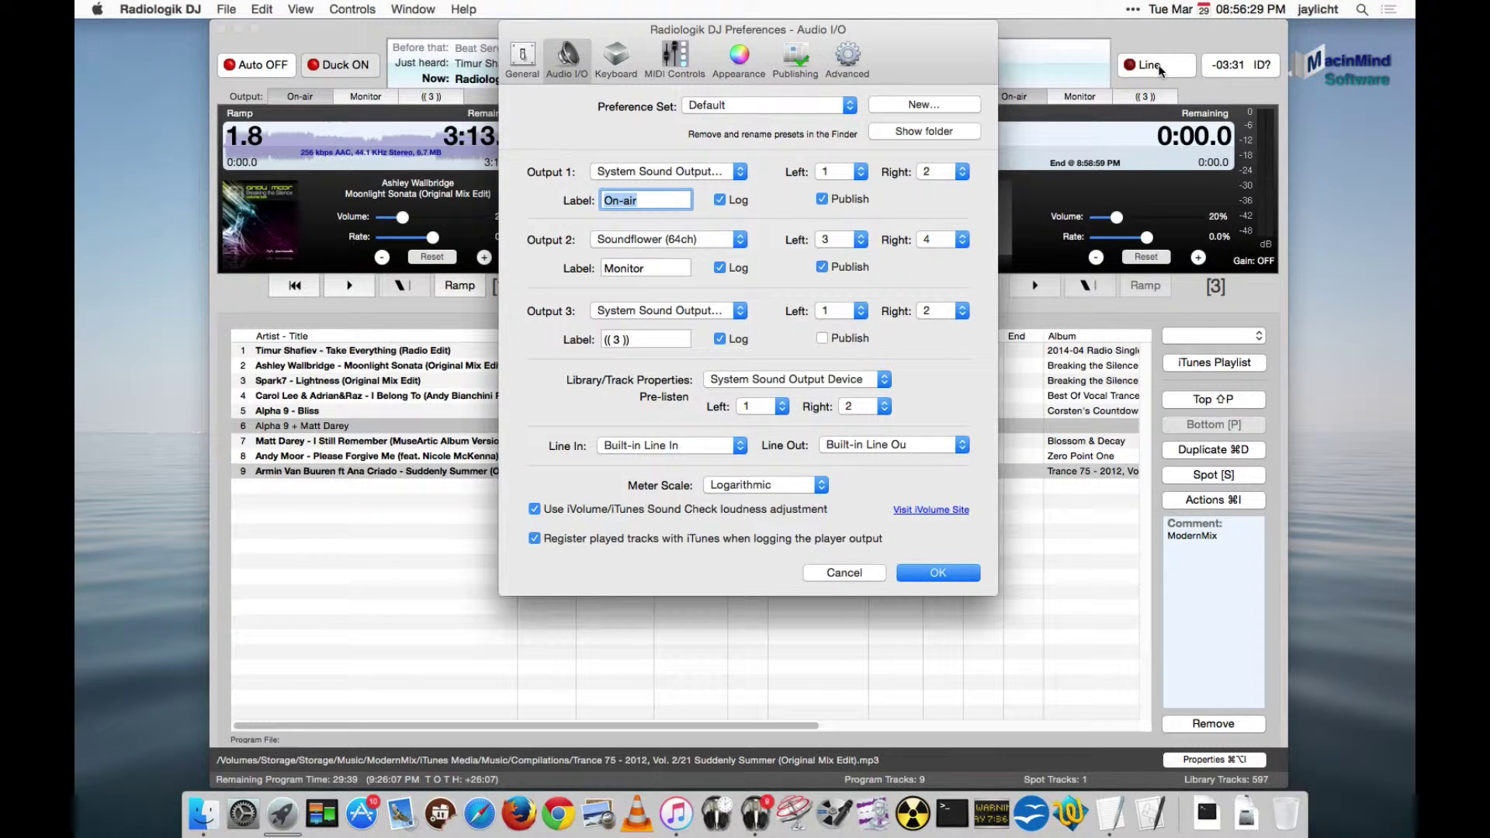
{"action": "left_click", "coordinate": [517, 58]}
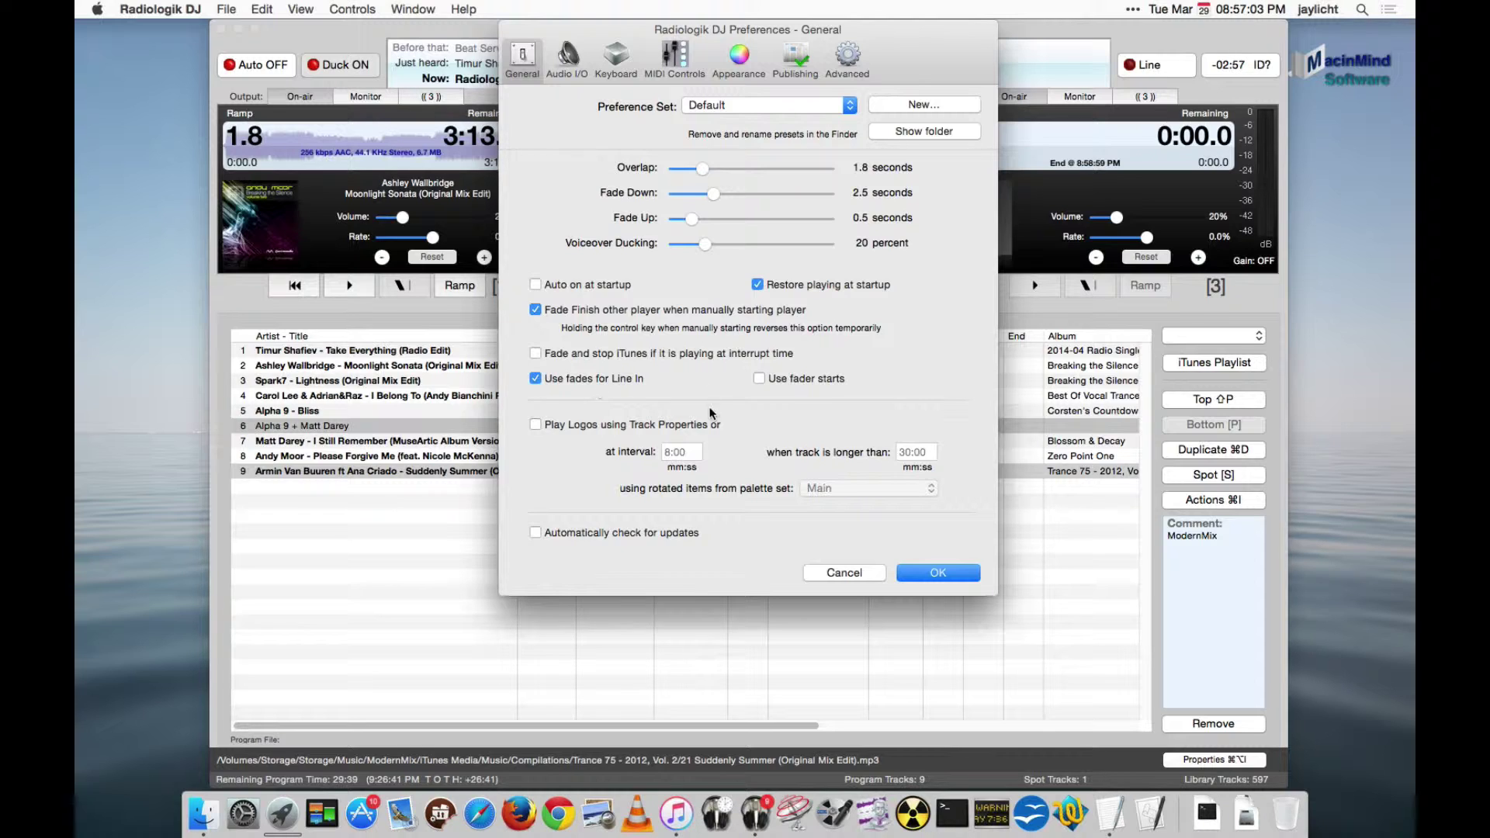
{"action": "left_click", "coordinate": [839, 578]}
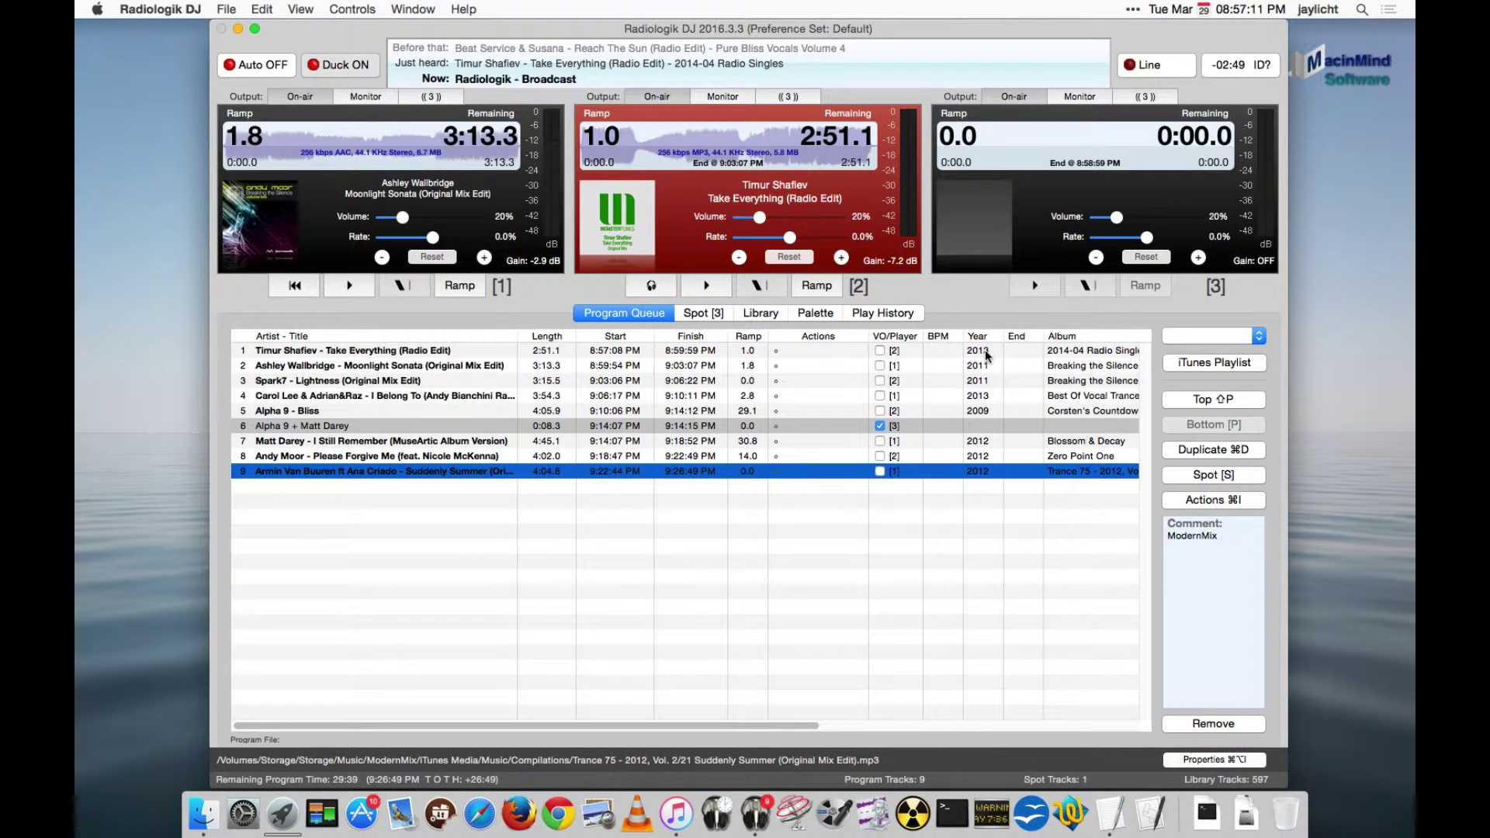
- Open Preferences from the Radiologik DJ menu and go to the Audio I/O page
{"action": "left_click", "coordinate": [177, 9]}
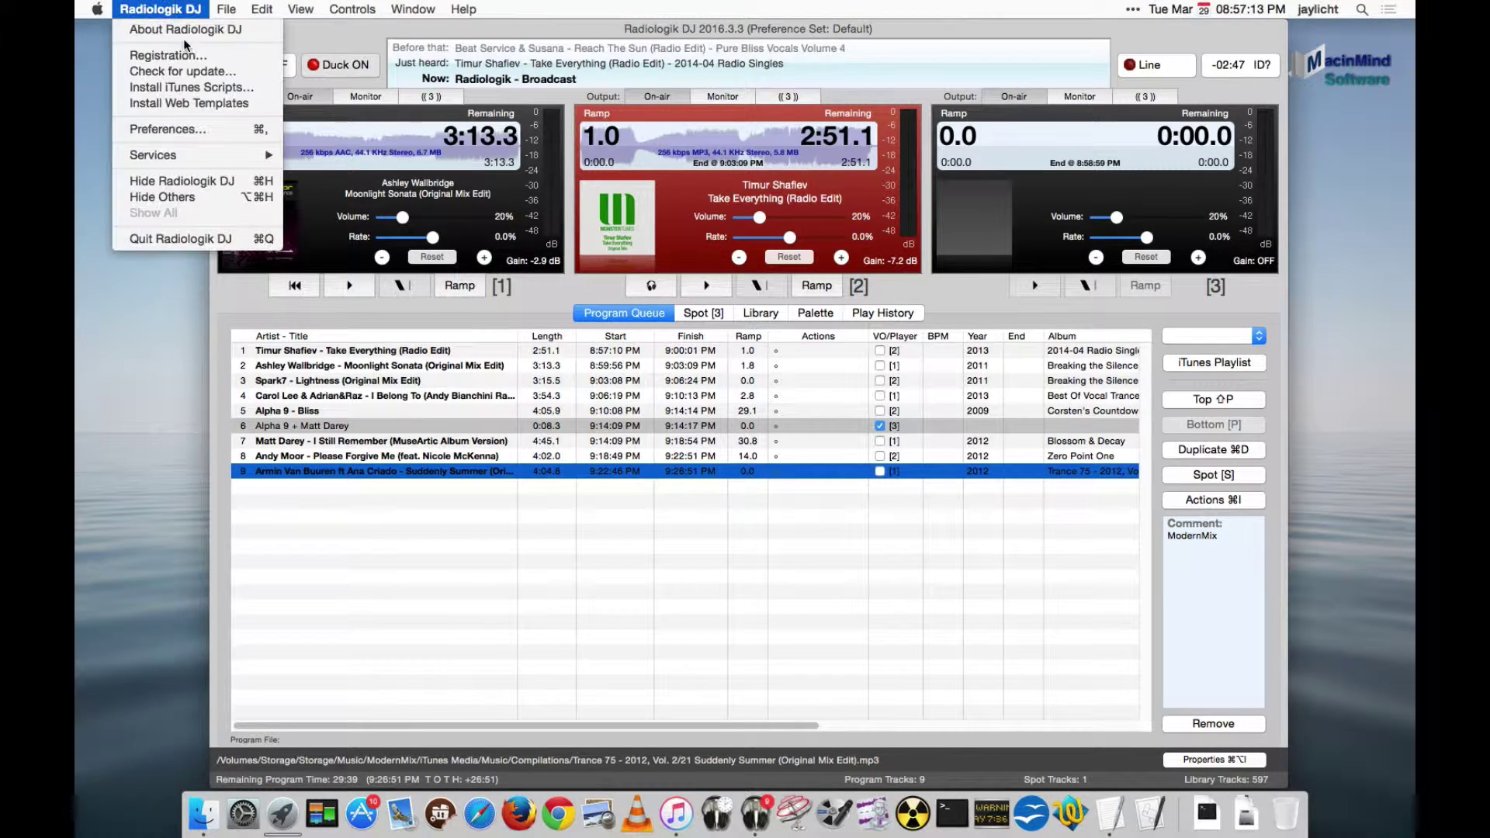
{"action": "left_click", "coordinate": [194, 122]}
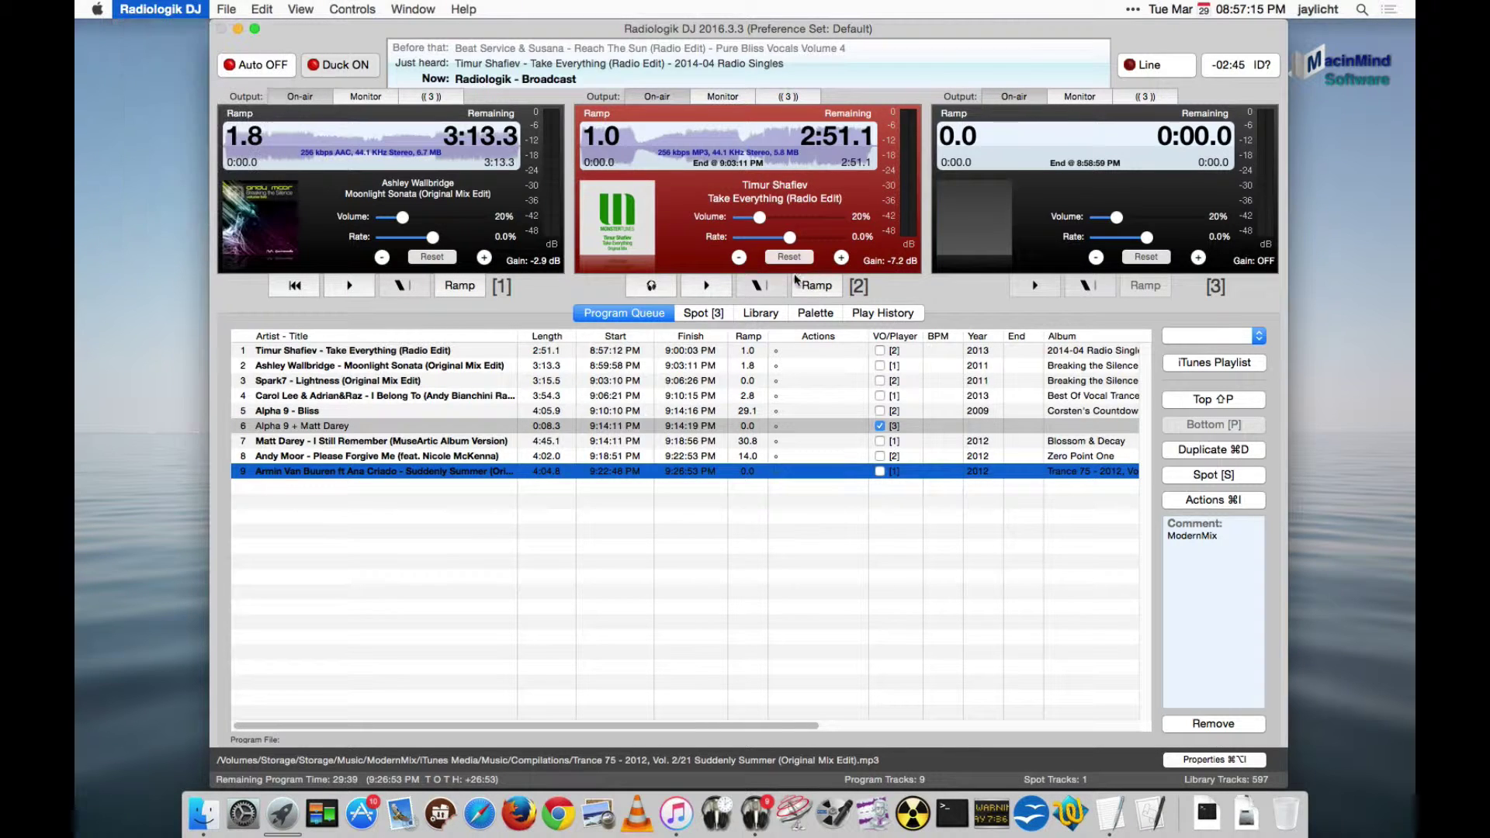
{"action": "left_click", "coordinate": [567, 58]}
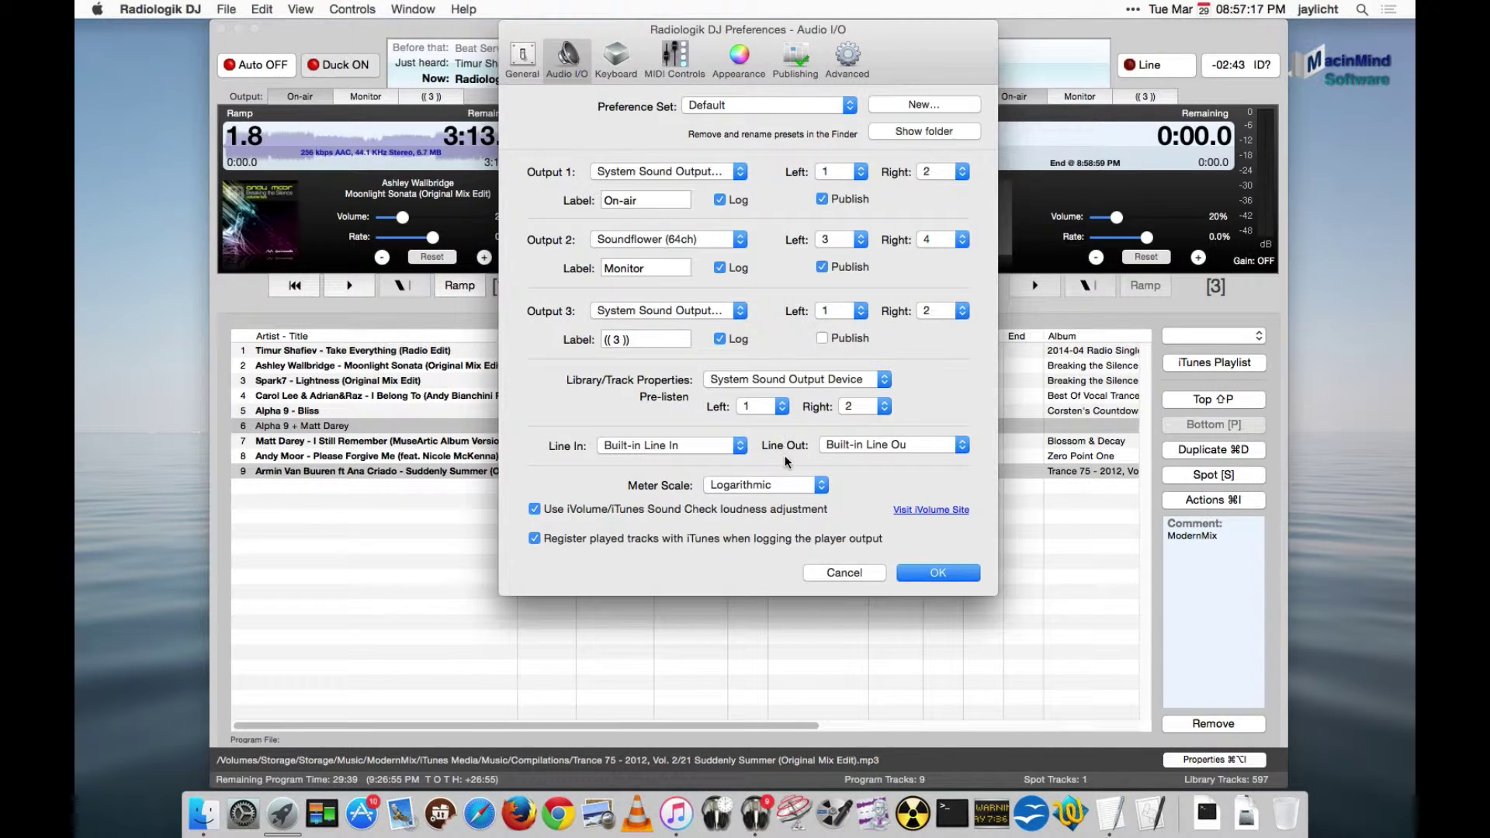